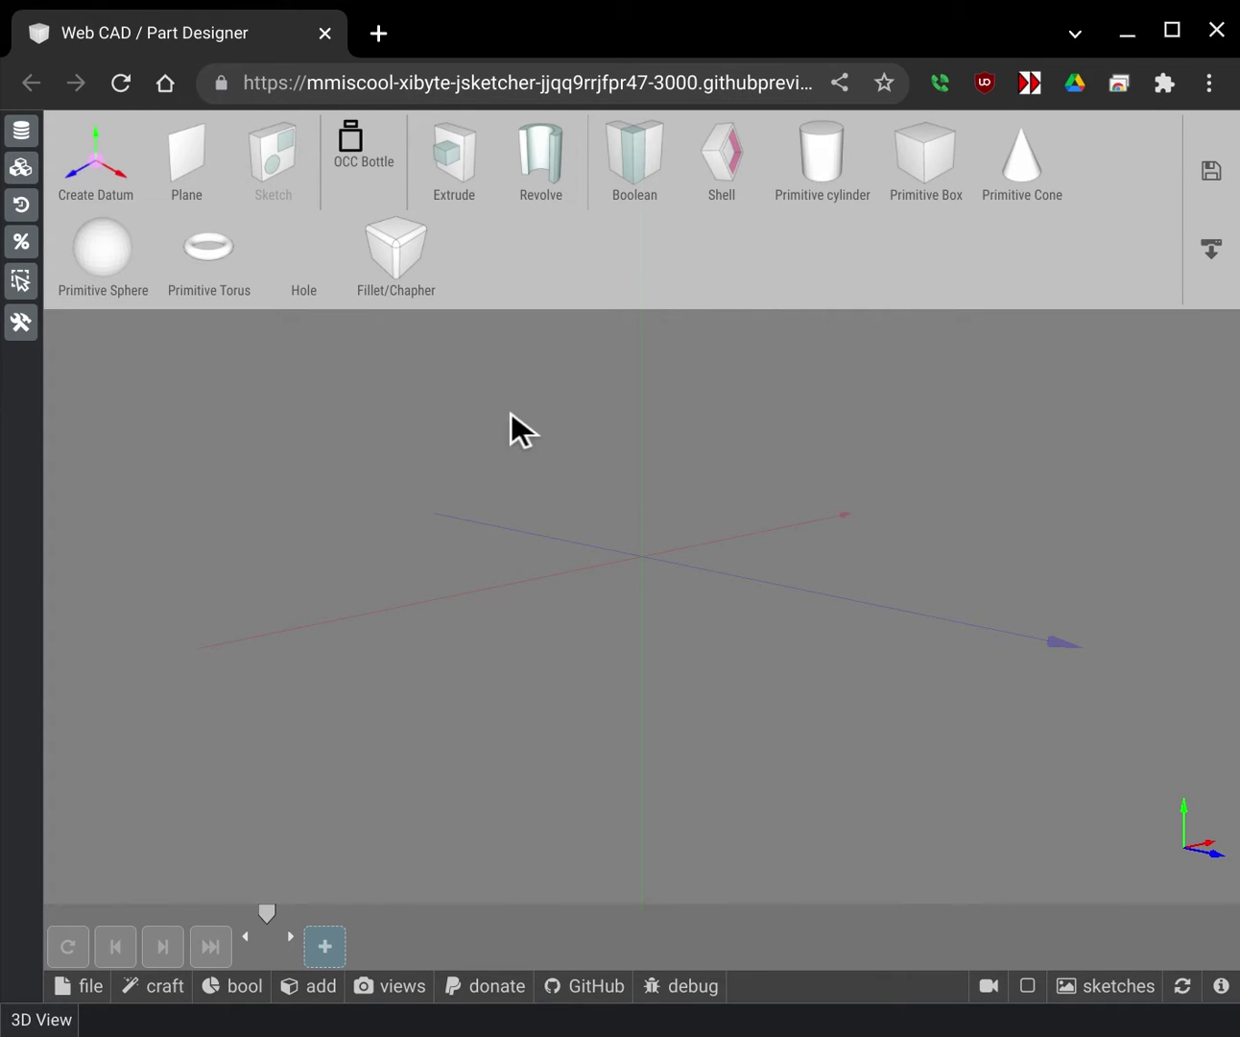
Create a primitive sphere of radius 50 and a primitive cylinder 50 in diameter and 50 high at the origin
left_click(102, 254)
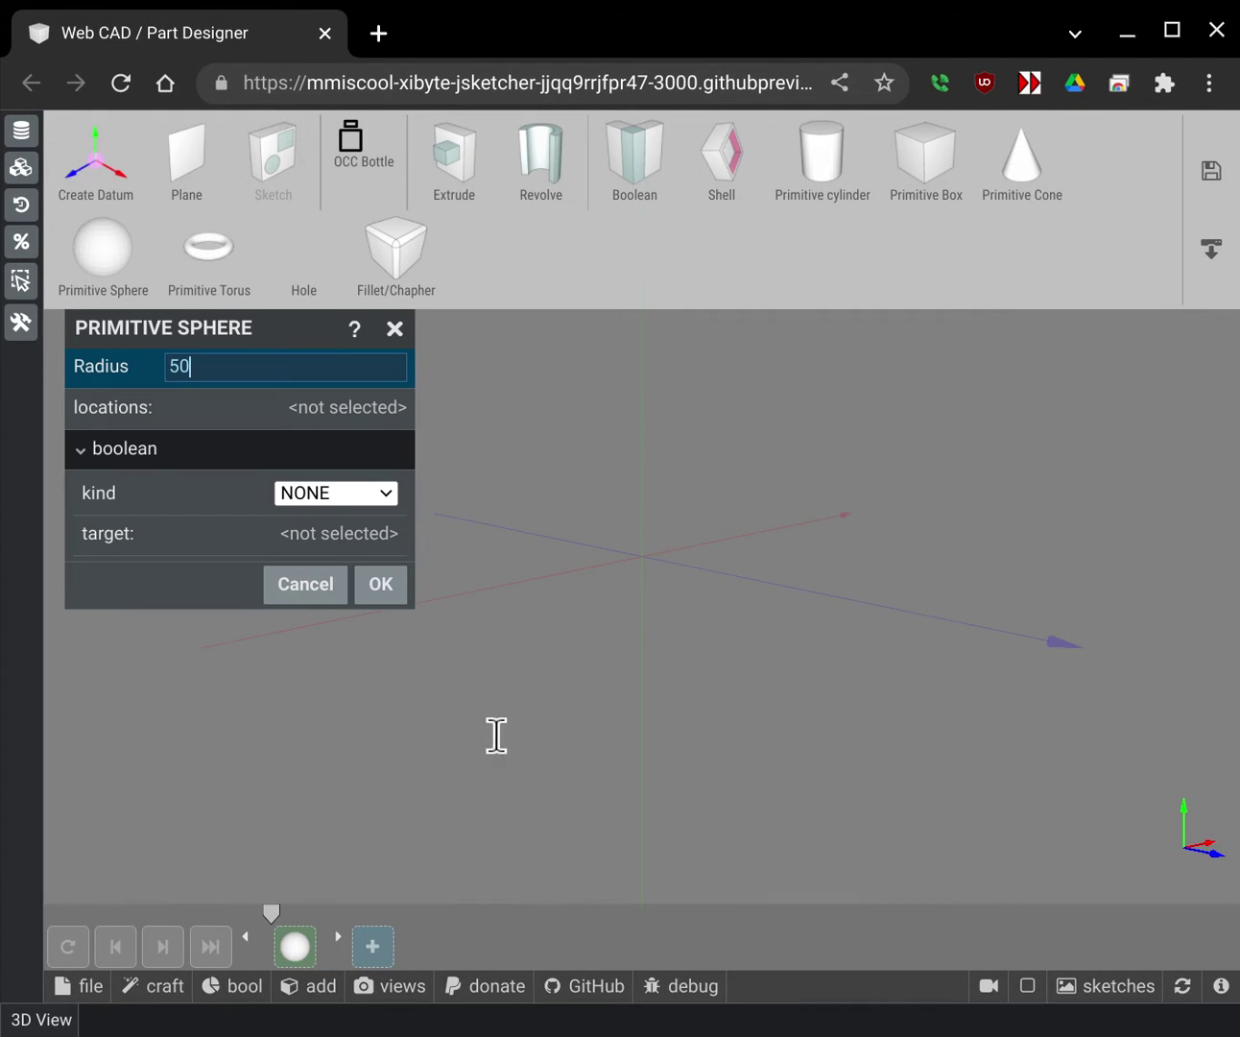
key("Return")
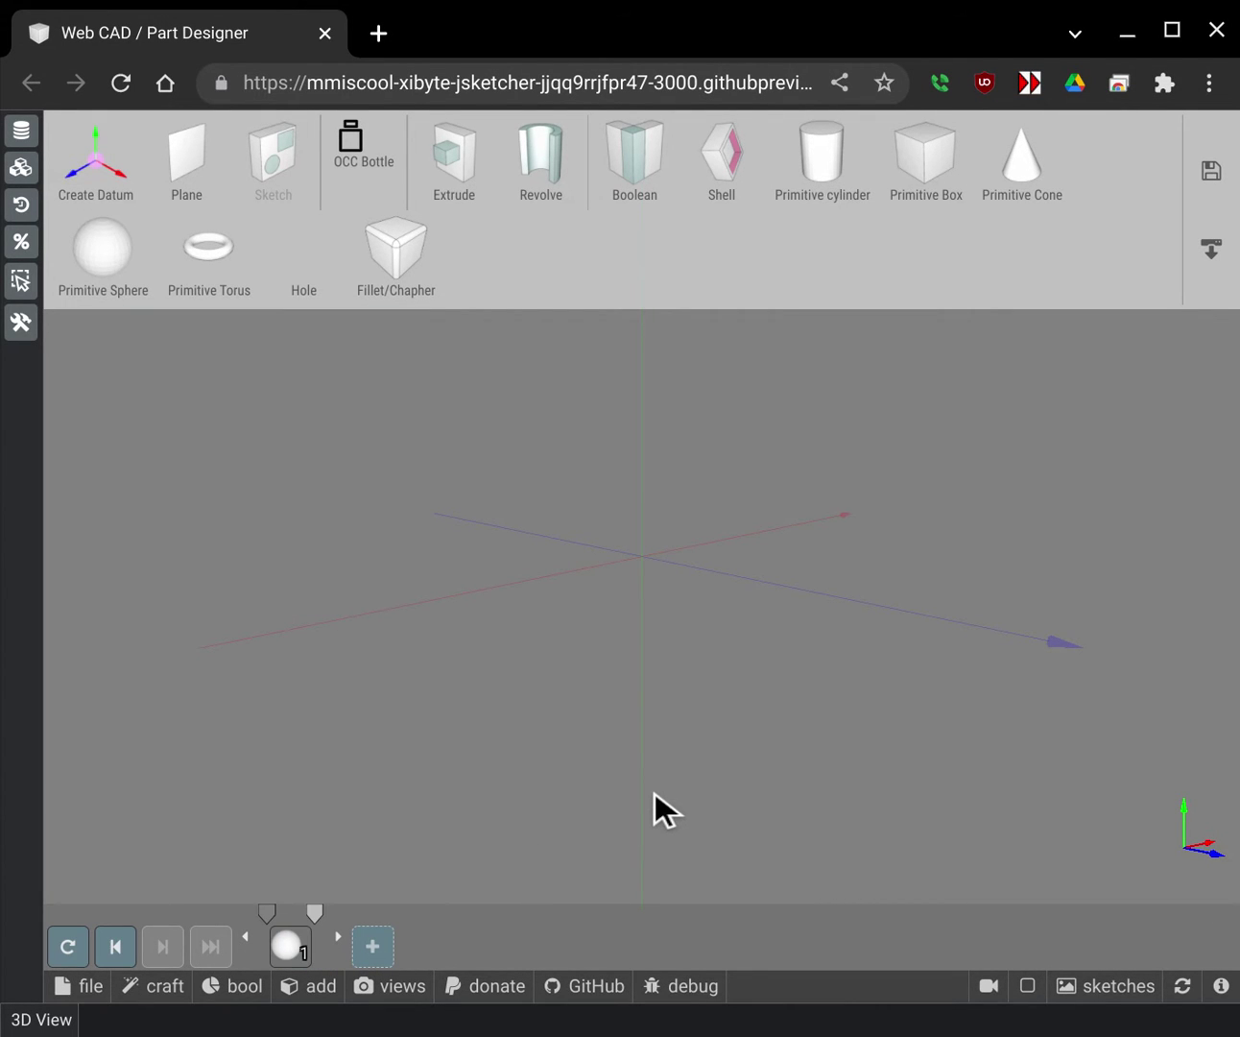
left_click(822, 159)
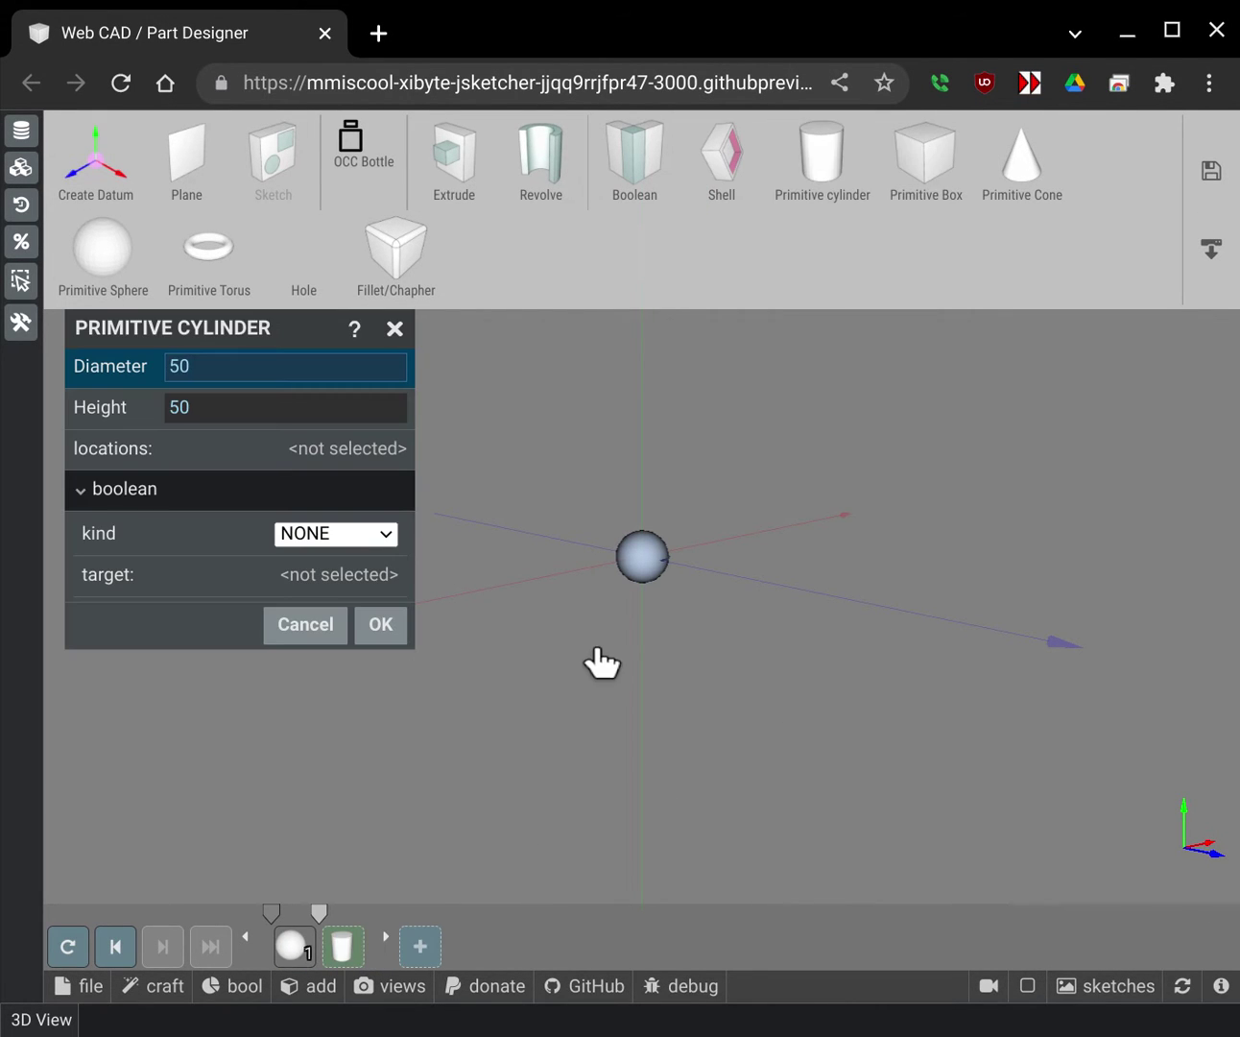
key("Return")
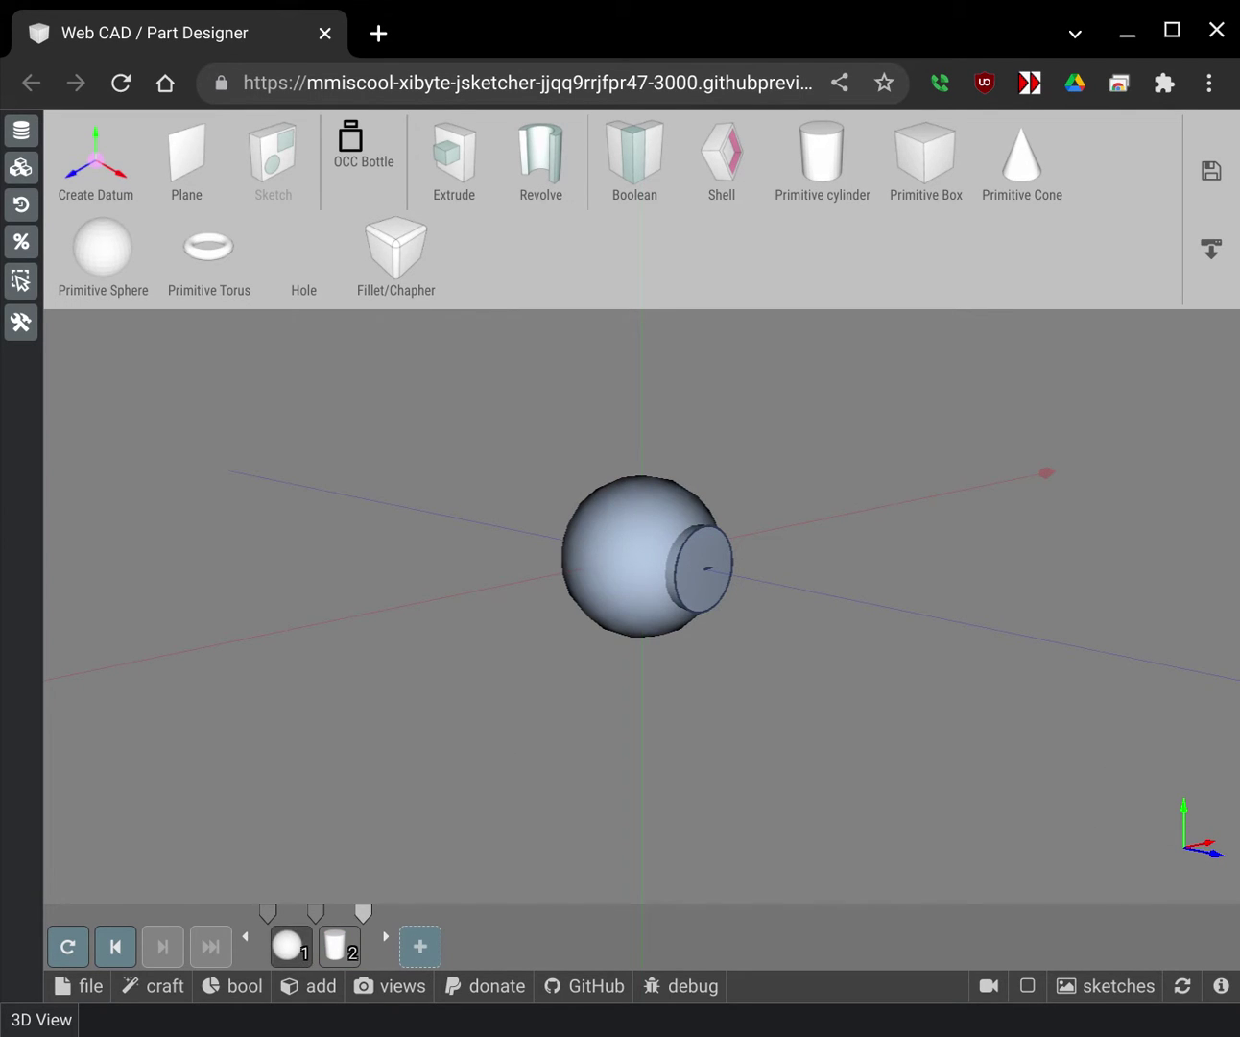
Edit the primitive cylinder to a diameter of 100 and a height of 150
left_click(339, 945)
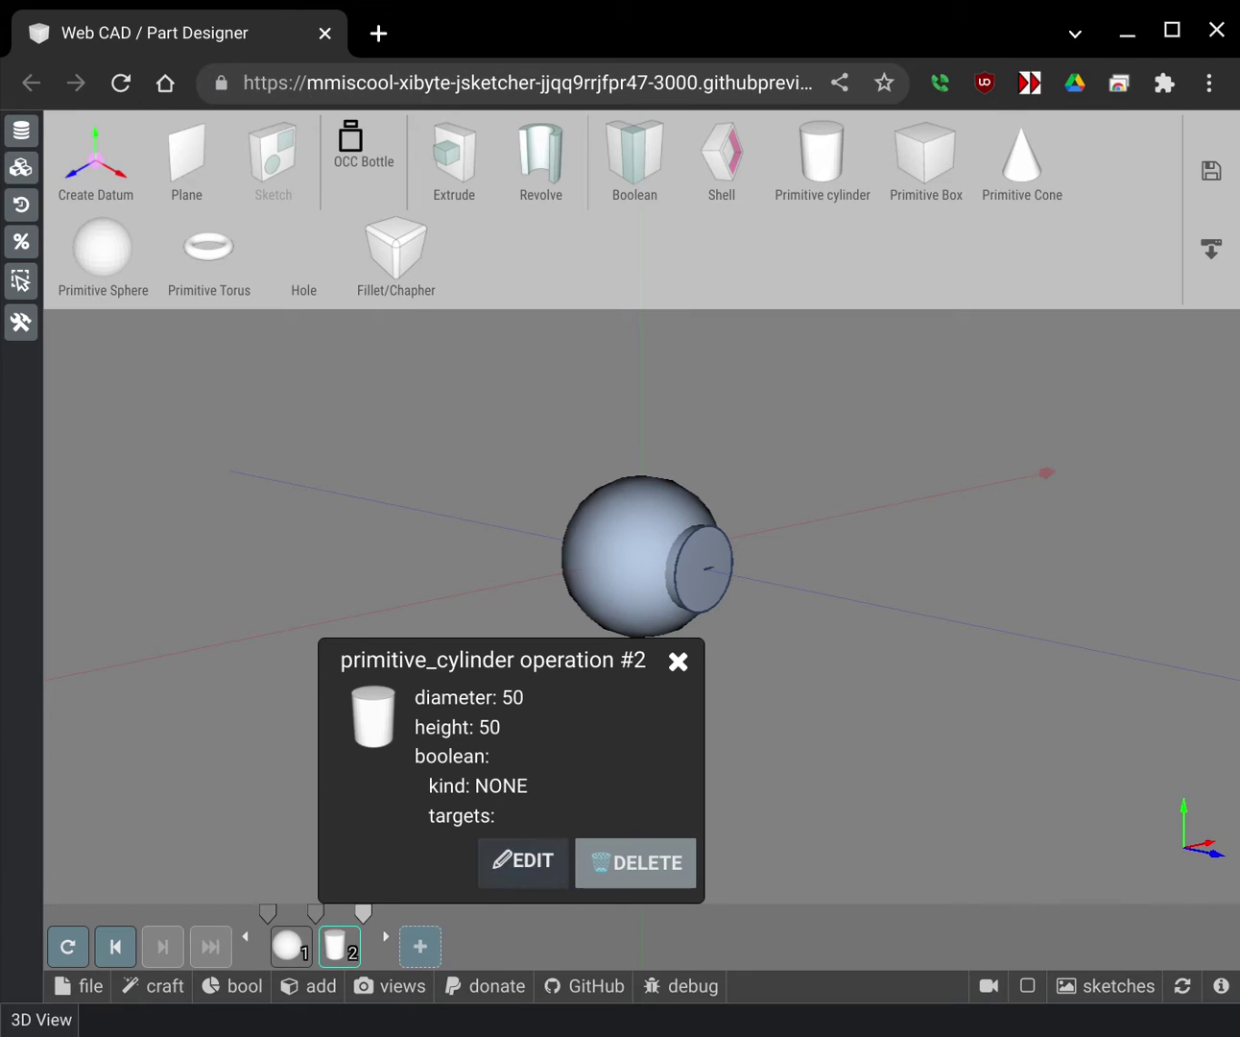
left_click(523, 860)
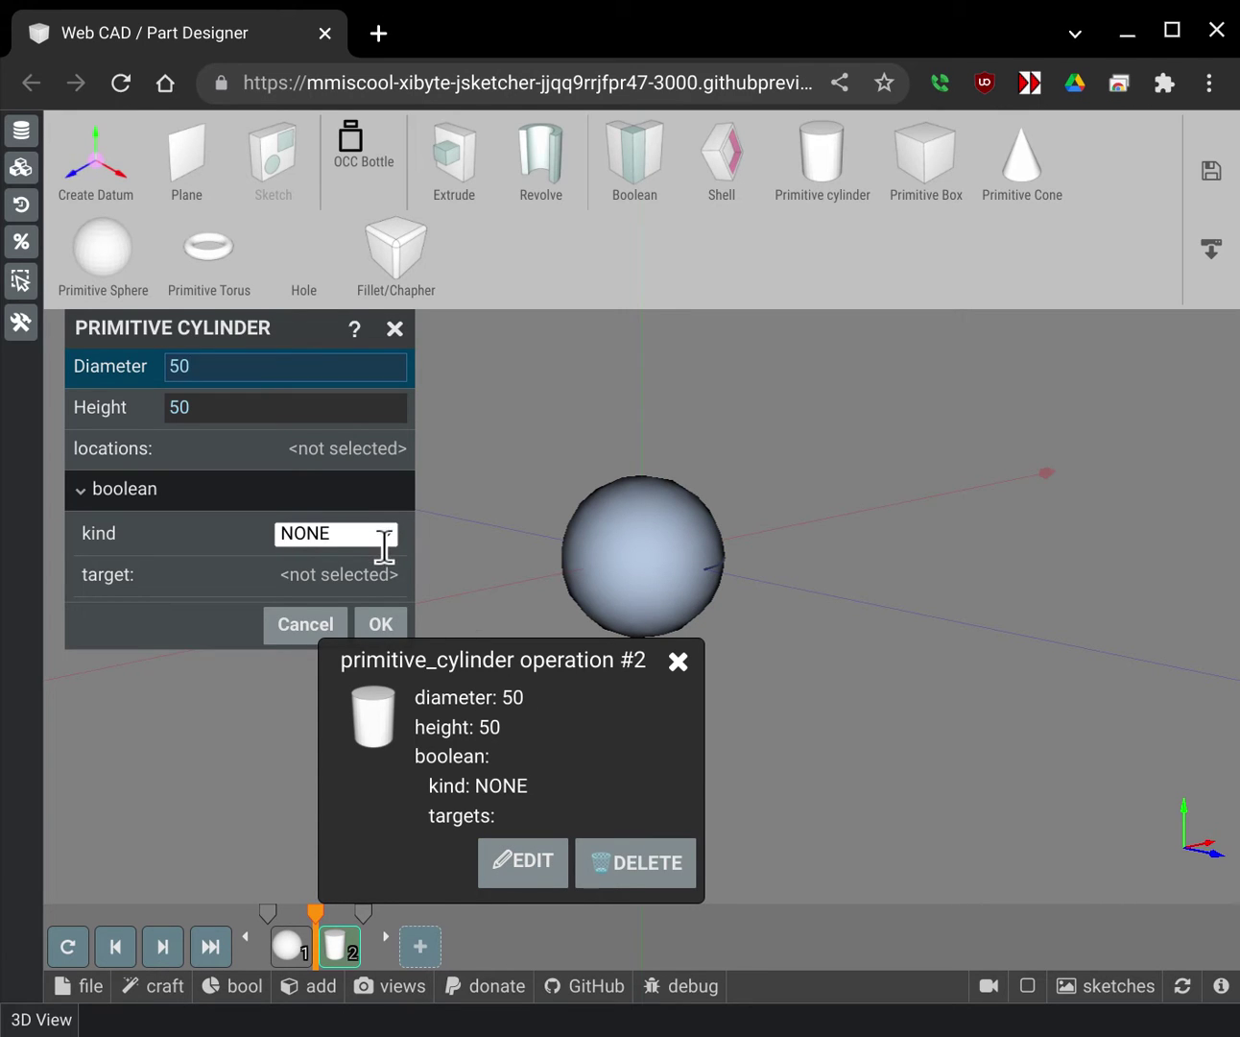
left_click_drag(384, 546, 141, 469)
type("100")
key("Tab")
key("ctrl+a")
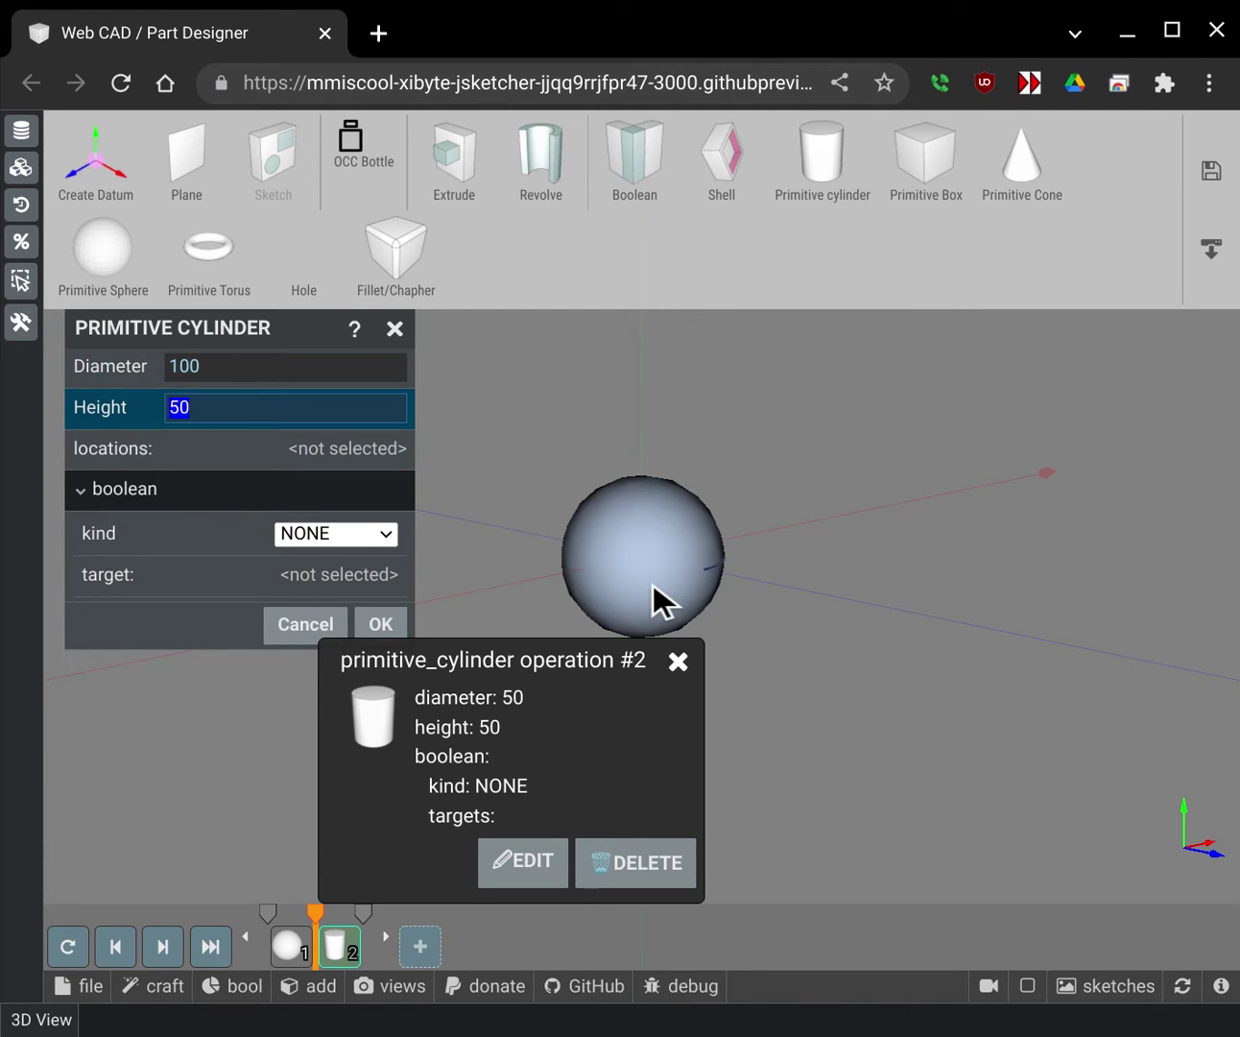
type("150")
key("Tab")
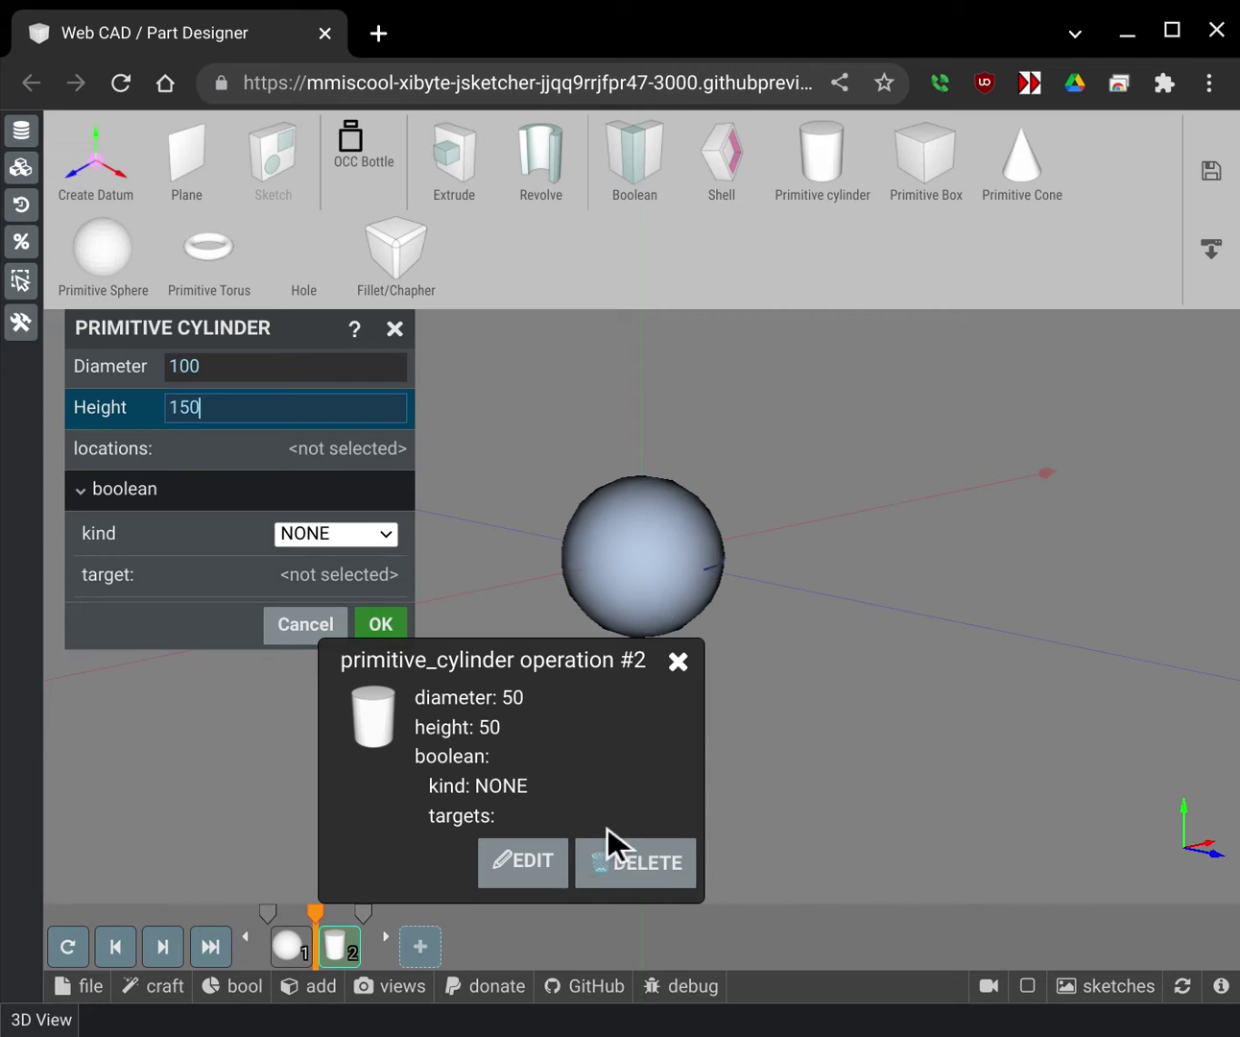
left_click(381, 625)
left_click(677, 661)
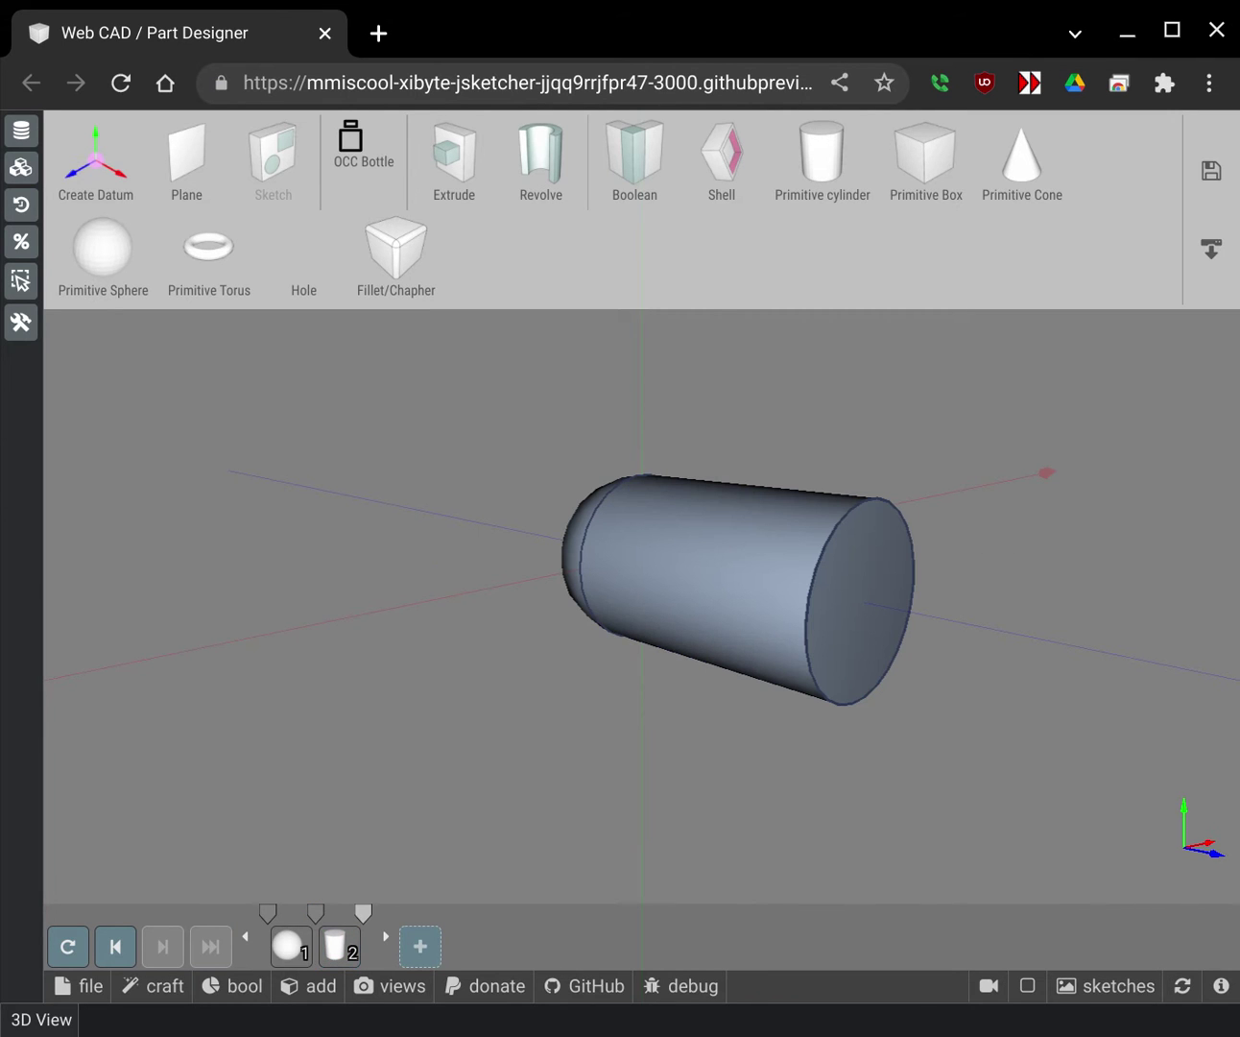
Set the cylinder operation's boolean kind to UNION
left_click_drag(970, 768, 680, 767)
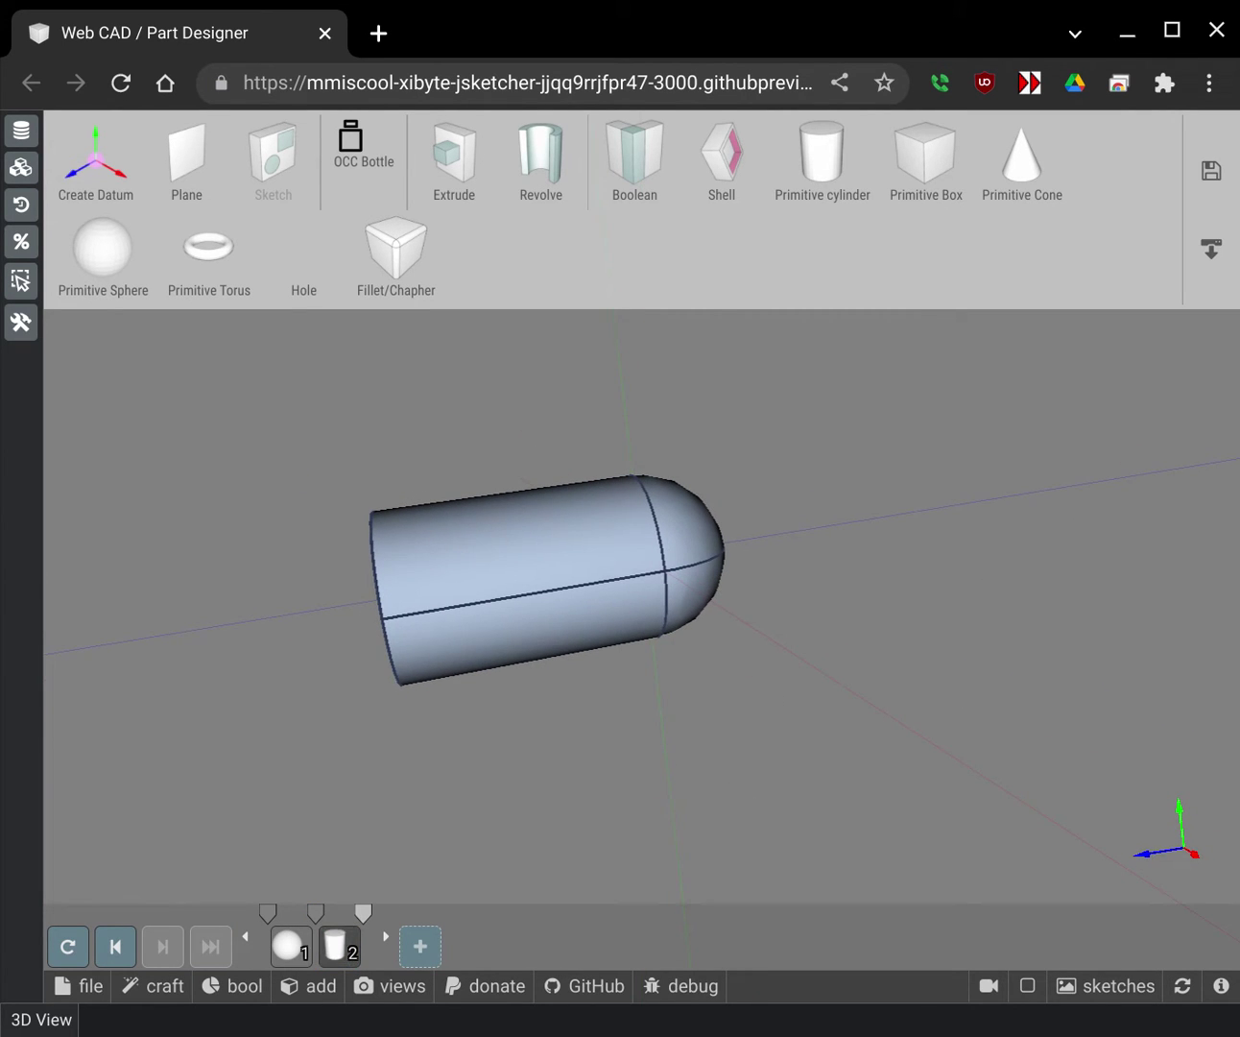
left_click(340, 947)
left_click(523, 862)
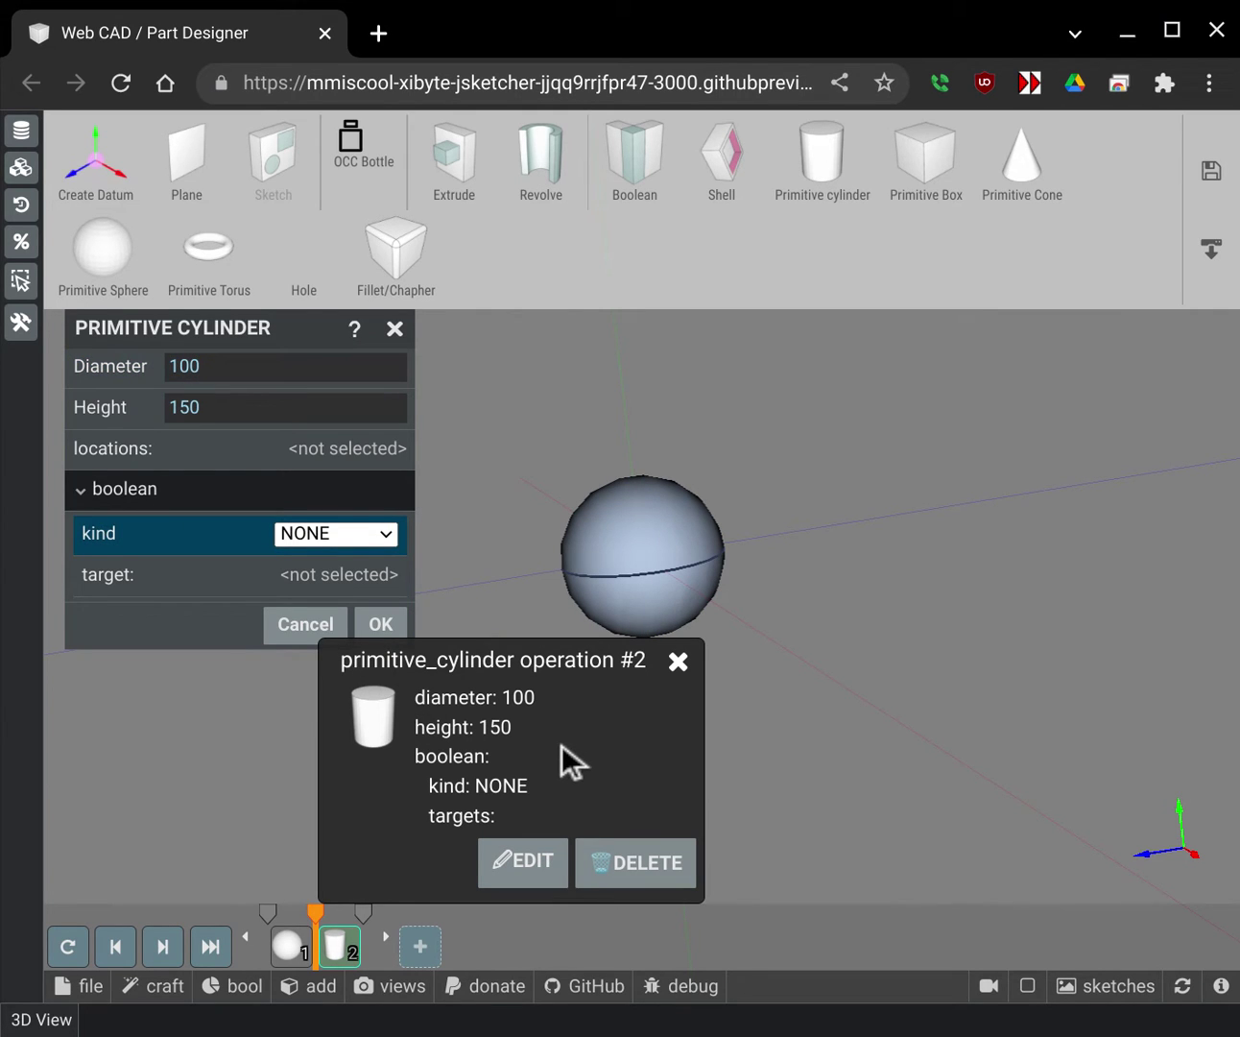
key("Down")
key("Return")
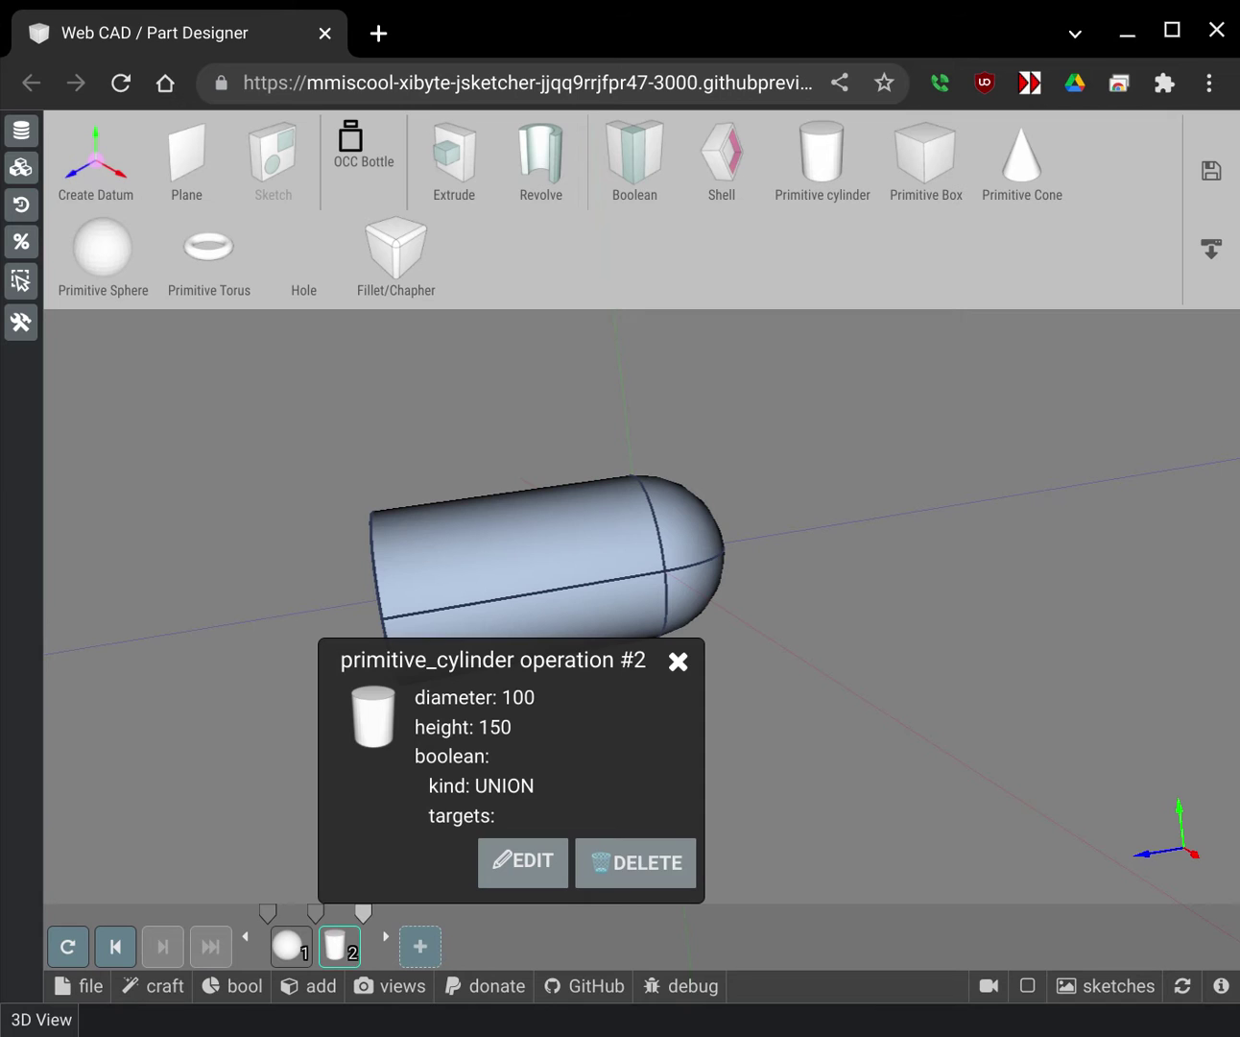
left_click(677, 661)
Shell the rounded cylinder through its flat end face with a thickness of 5
left_click_drag(821, 822, 1152, 816)
left_click_drag(1237, 816, 1237, 875)
left_click_drag(750, 617, 720, 555)
left_click(722, 158)
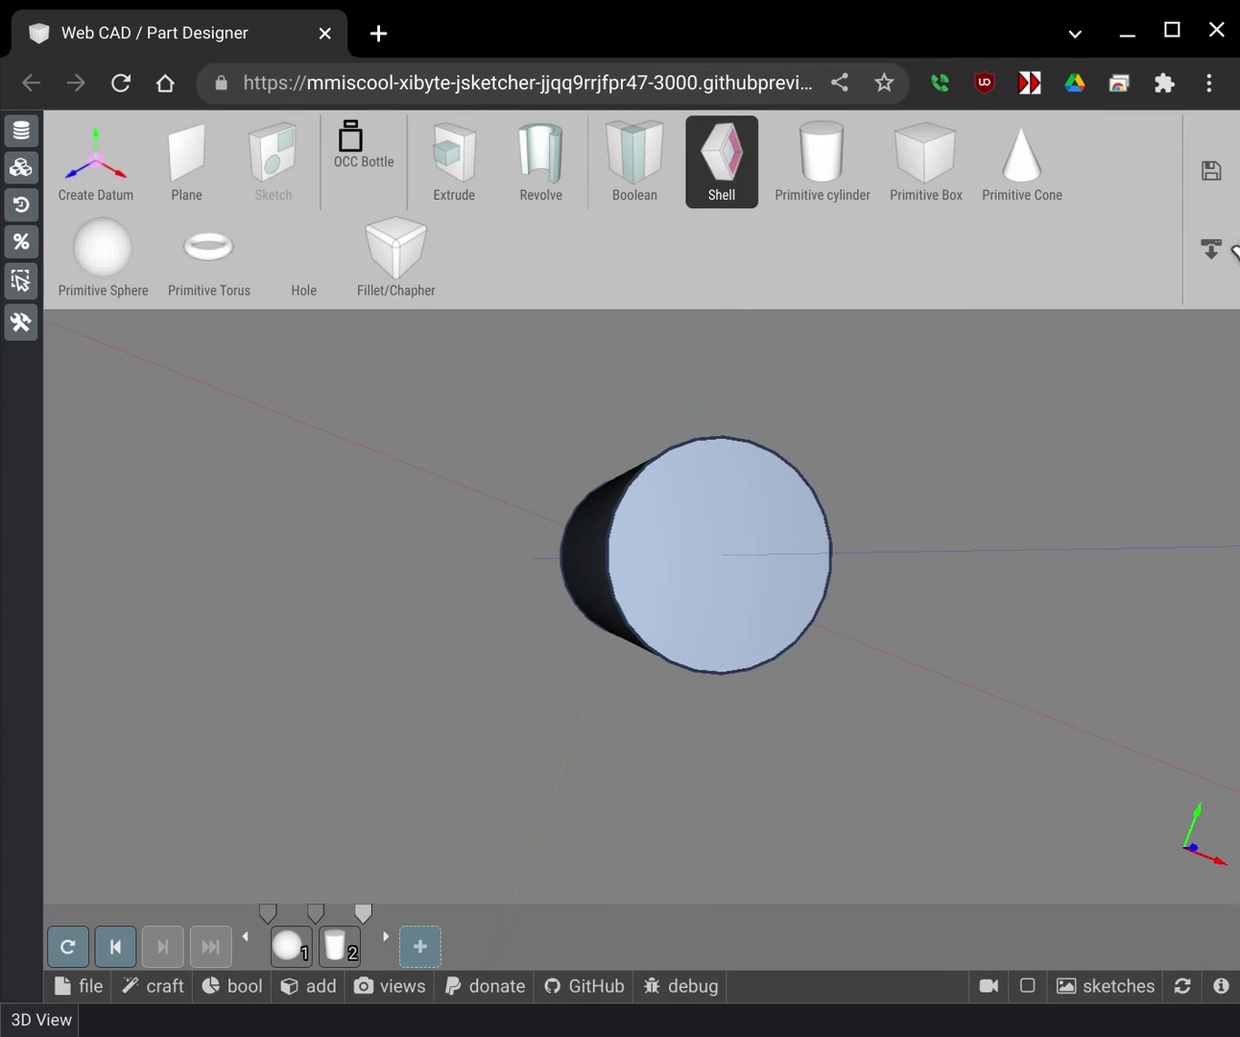
left_click(679, 601)
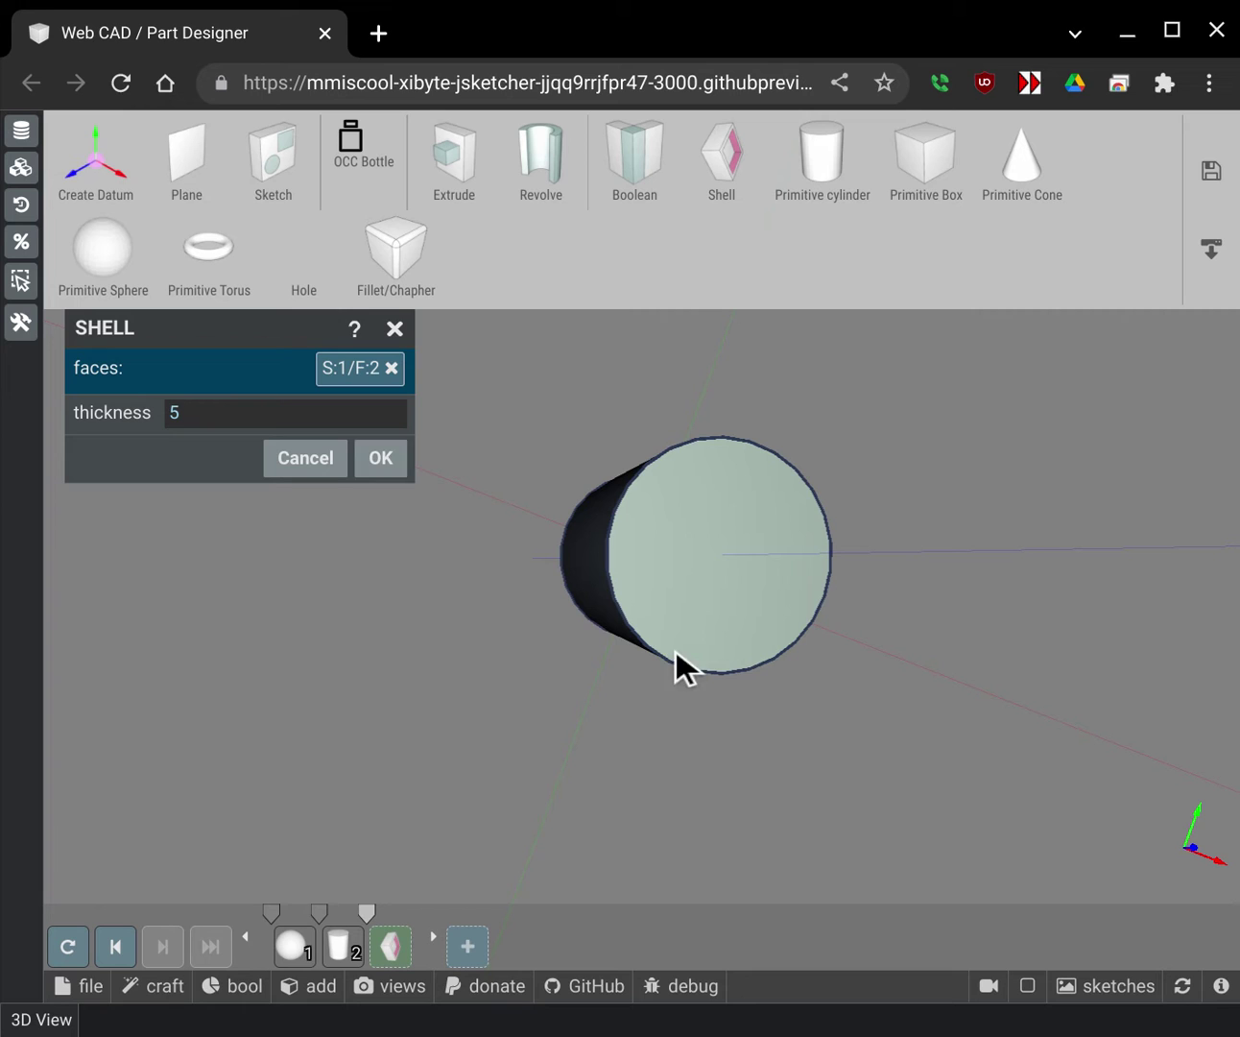
key("Return")
Edit the shell operation to use a thickness of 20
left_click_drag(1189, 833, 1234, 759)
left_click(385, 946)
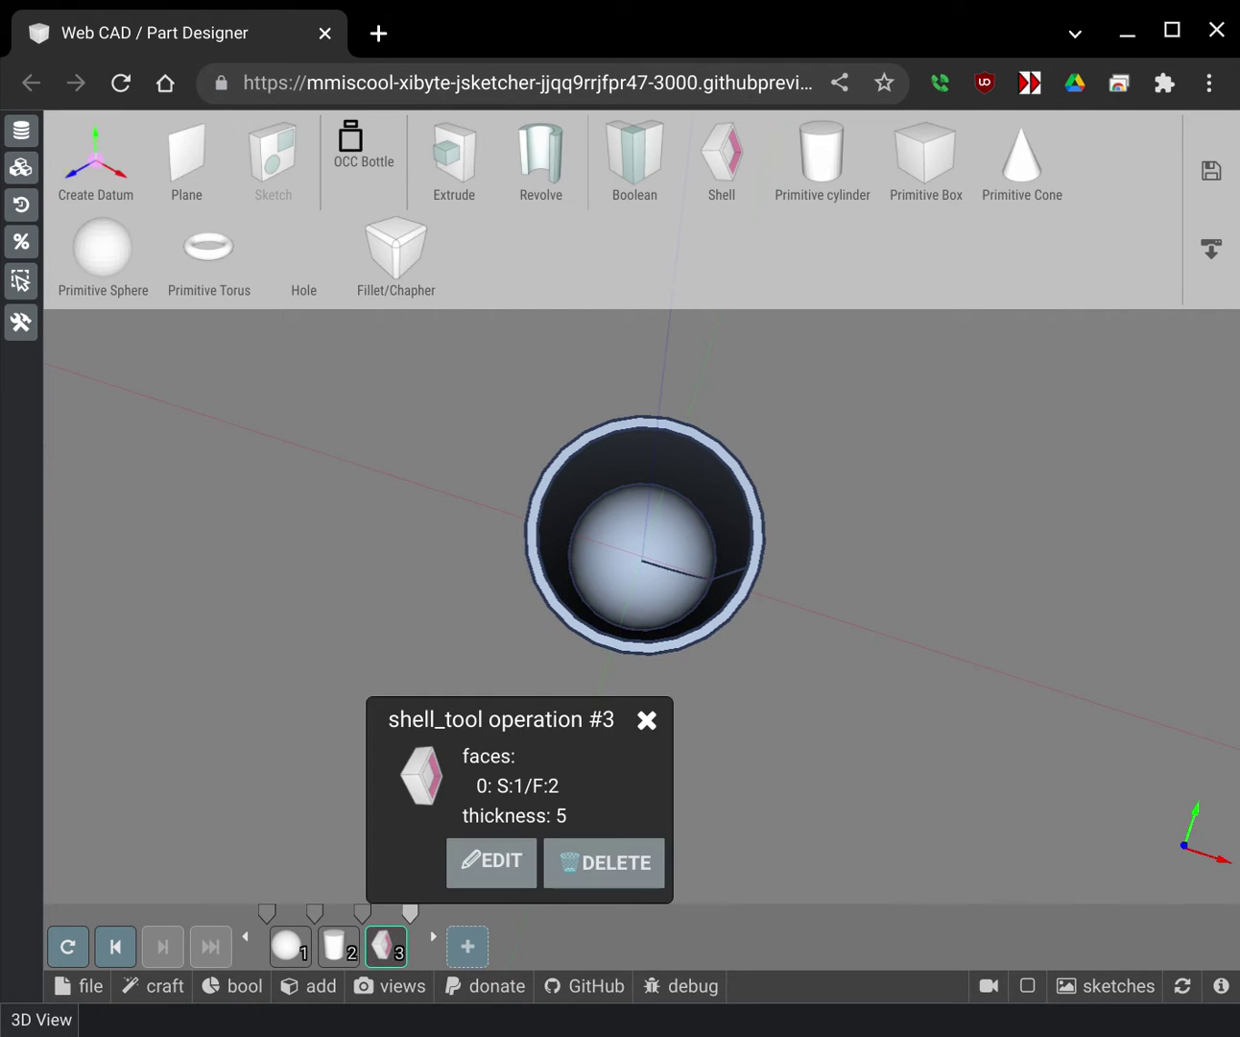
left_click(491, 862)
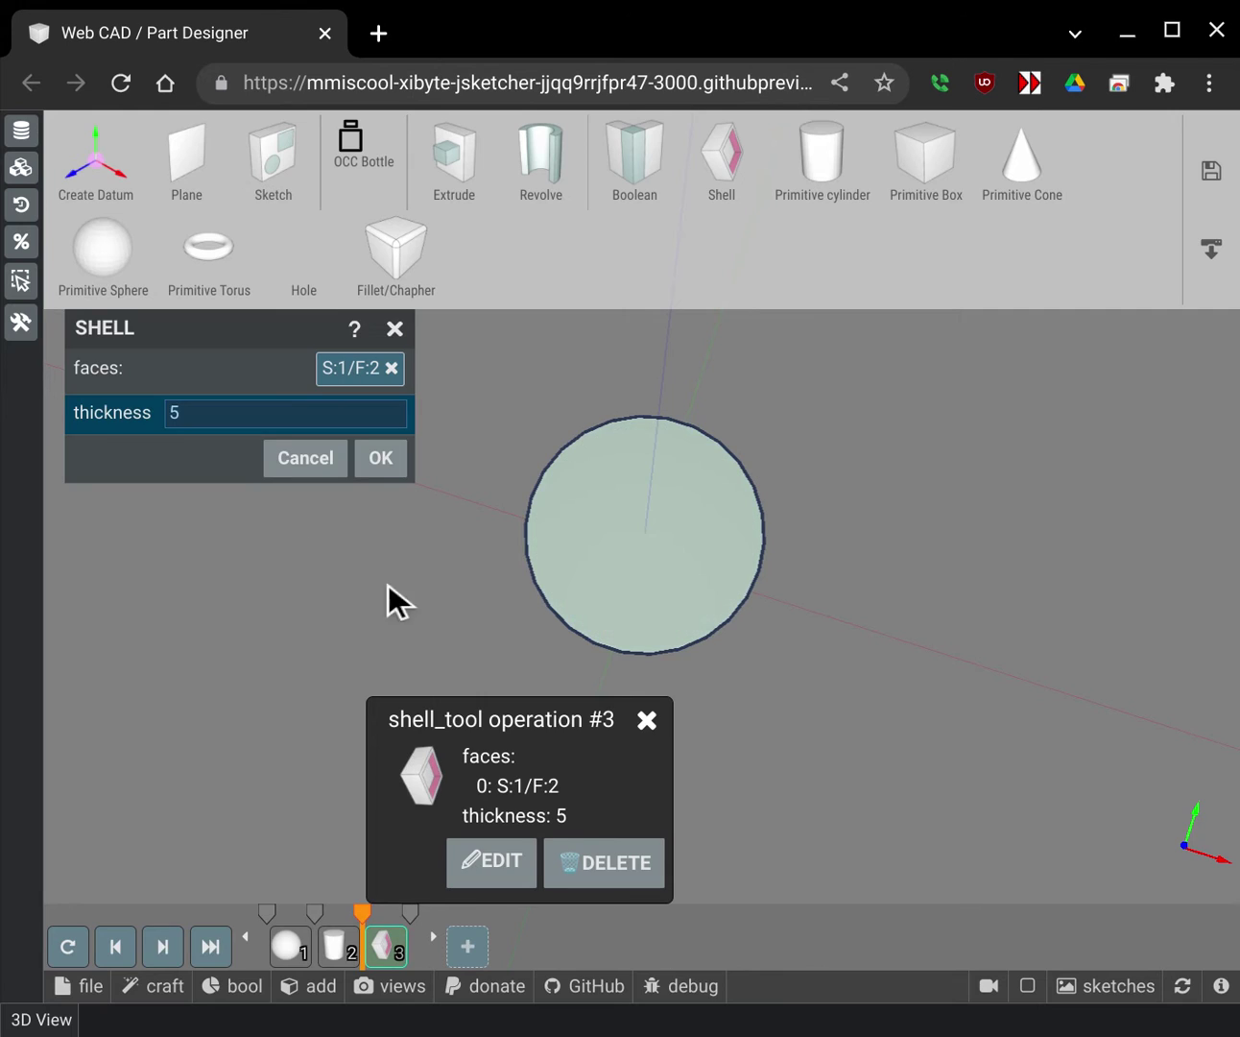
type("10")
key("BackSpace")
key("BackSpace")
type("20")
key("Return")
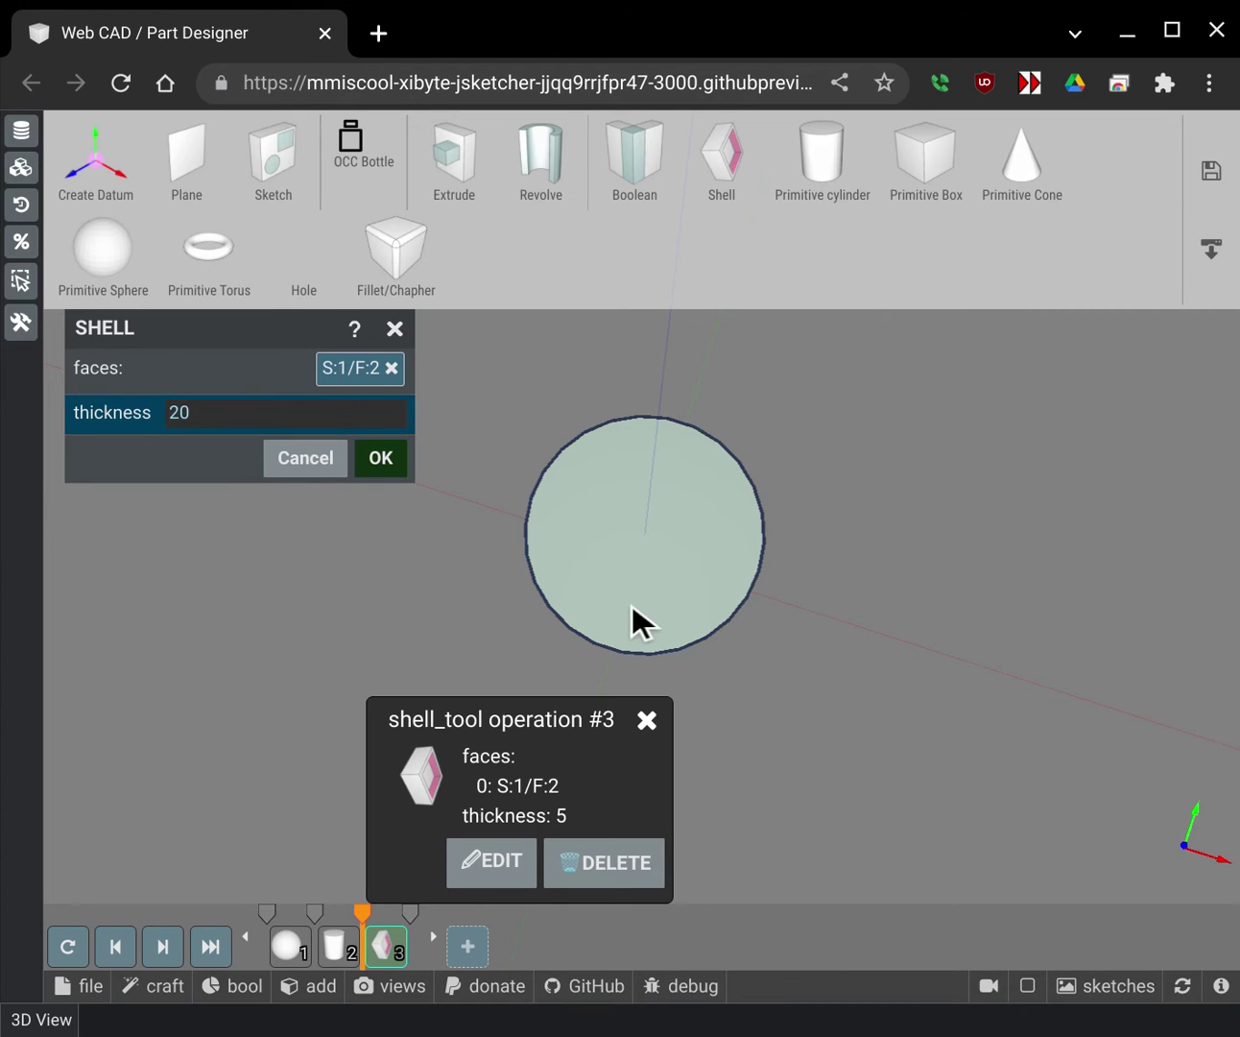
Apply a fillet of size 5 to the inner and outer circular edges at the shell's open end
left_click_drag(1077, 755, 1083, 792)
left_click(1082, 791)
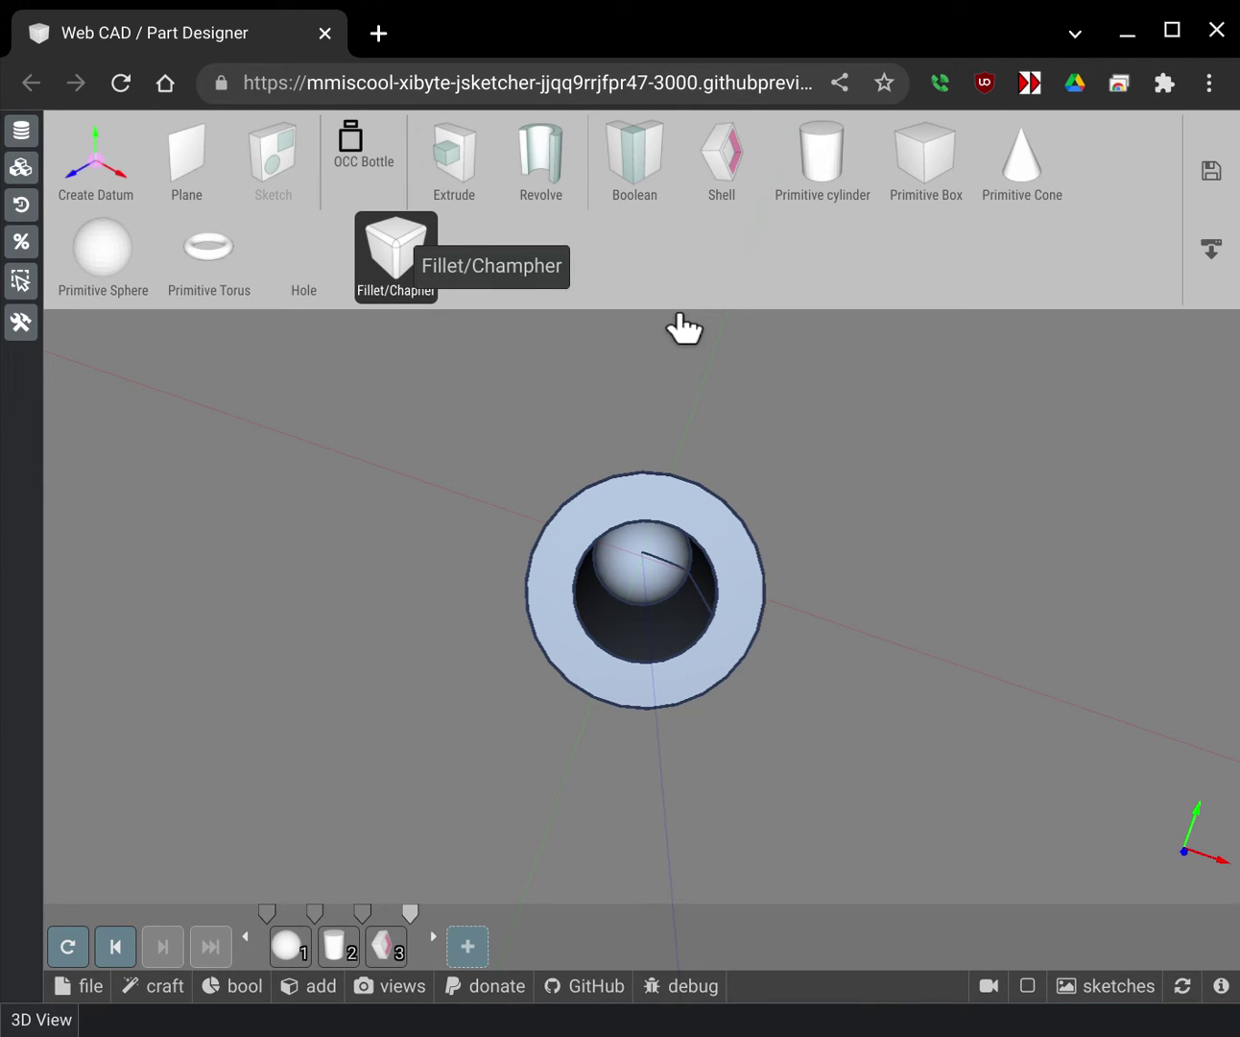
left_click(1065, 636)
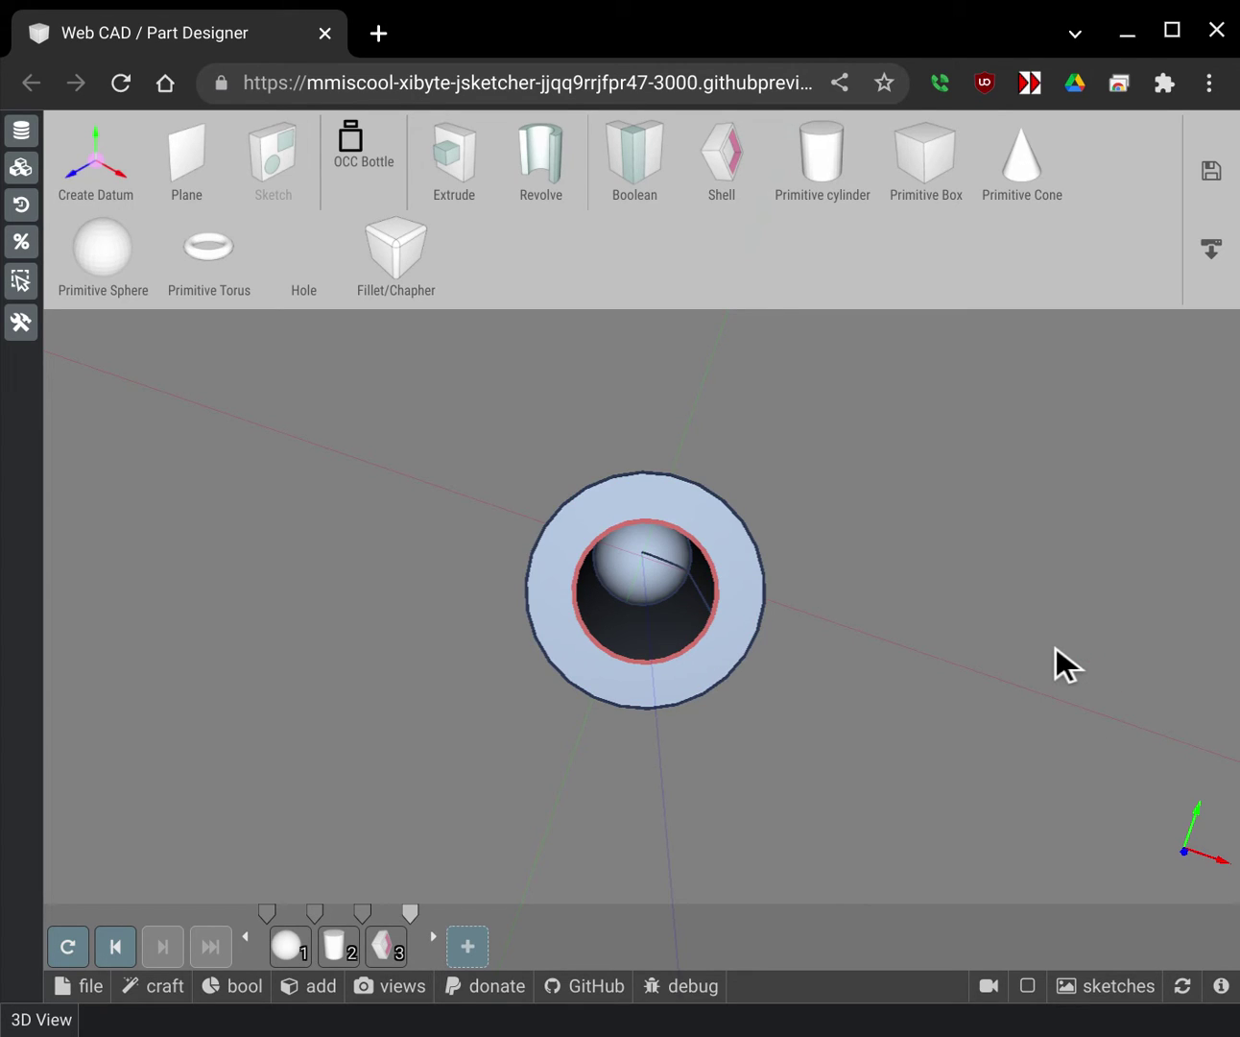
left_click(756, 542, "shift")
left_click(410, 270)
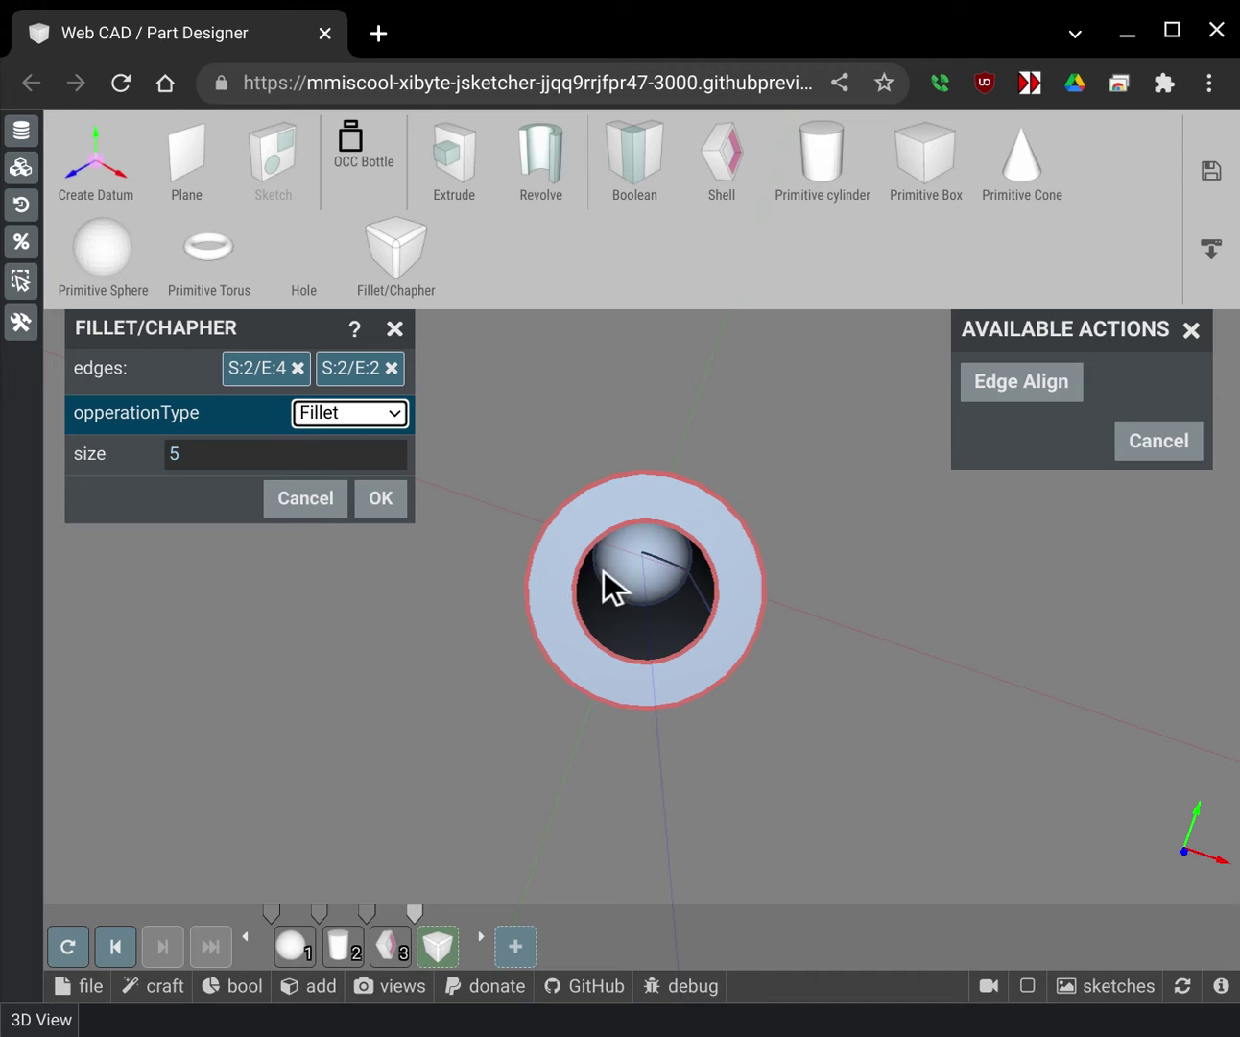
Change the operation on the open end's two edges from Fillet to Champher
left_click_drag(1236, 716, 1068, 826)
left_click(434, 945)
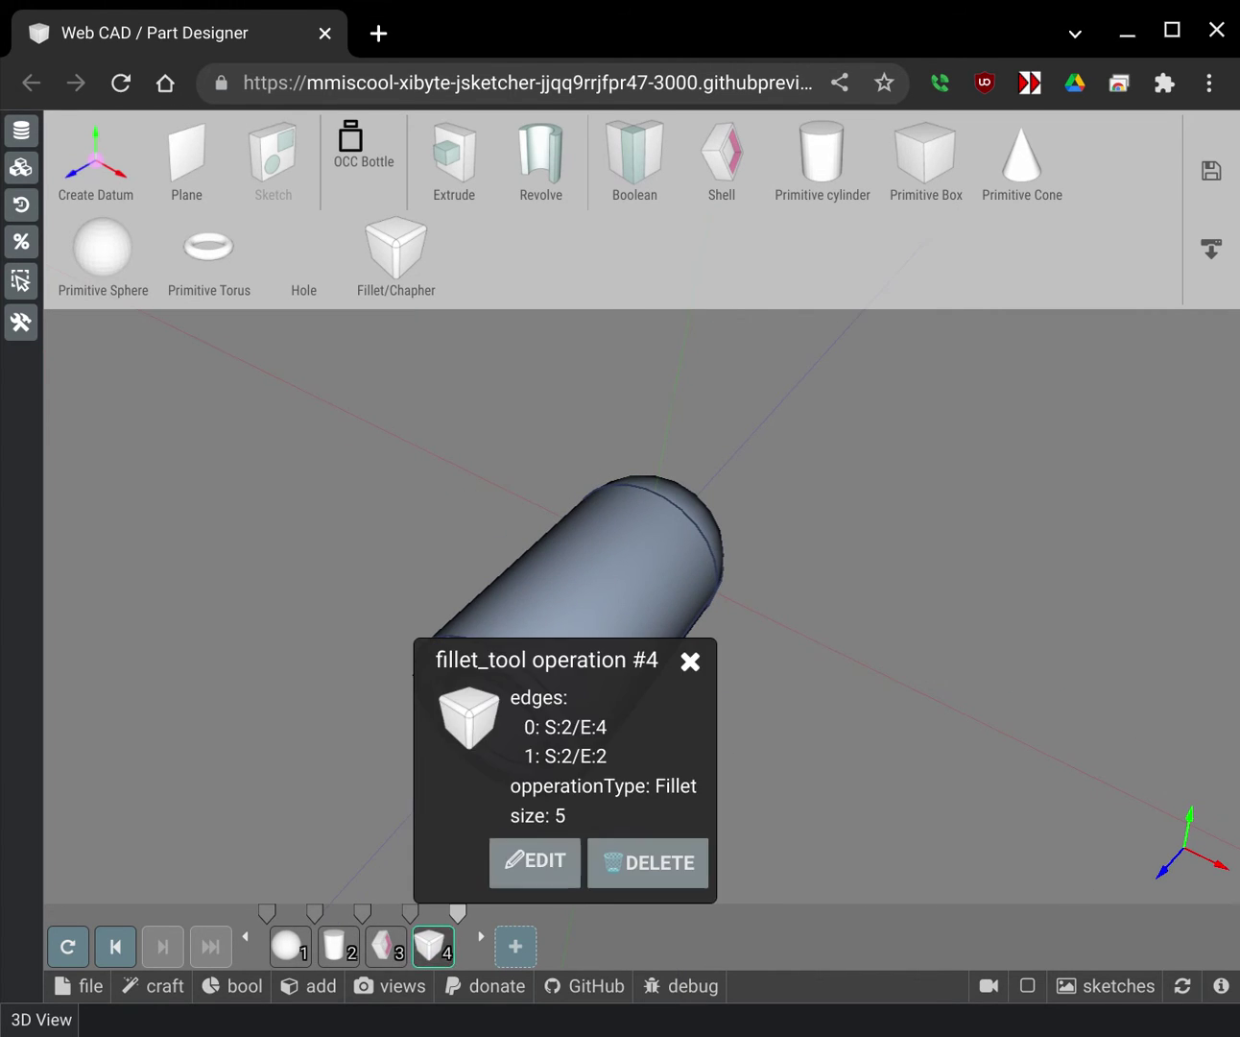
left_click(535, 861)
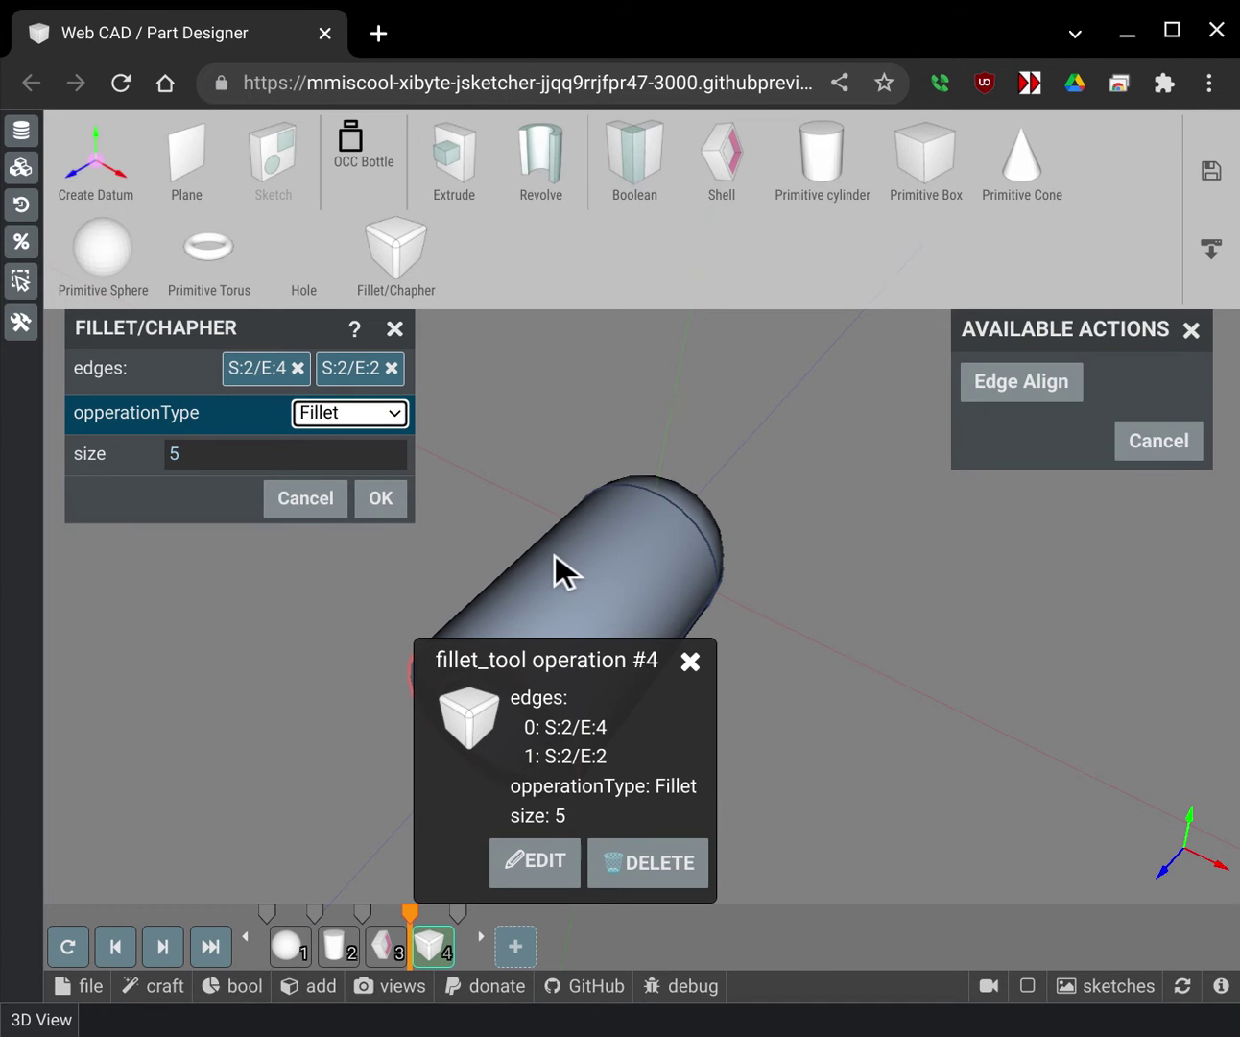
key("Down")
key("Return")
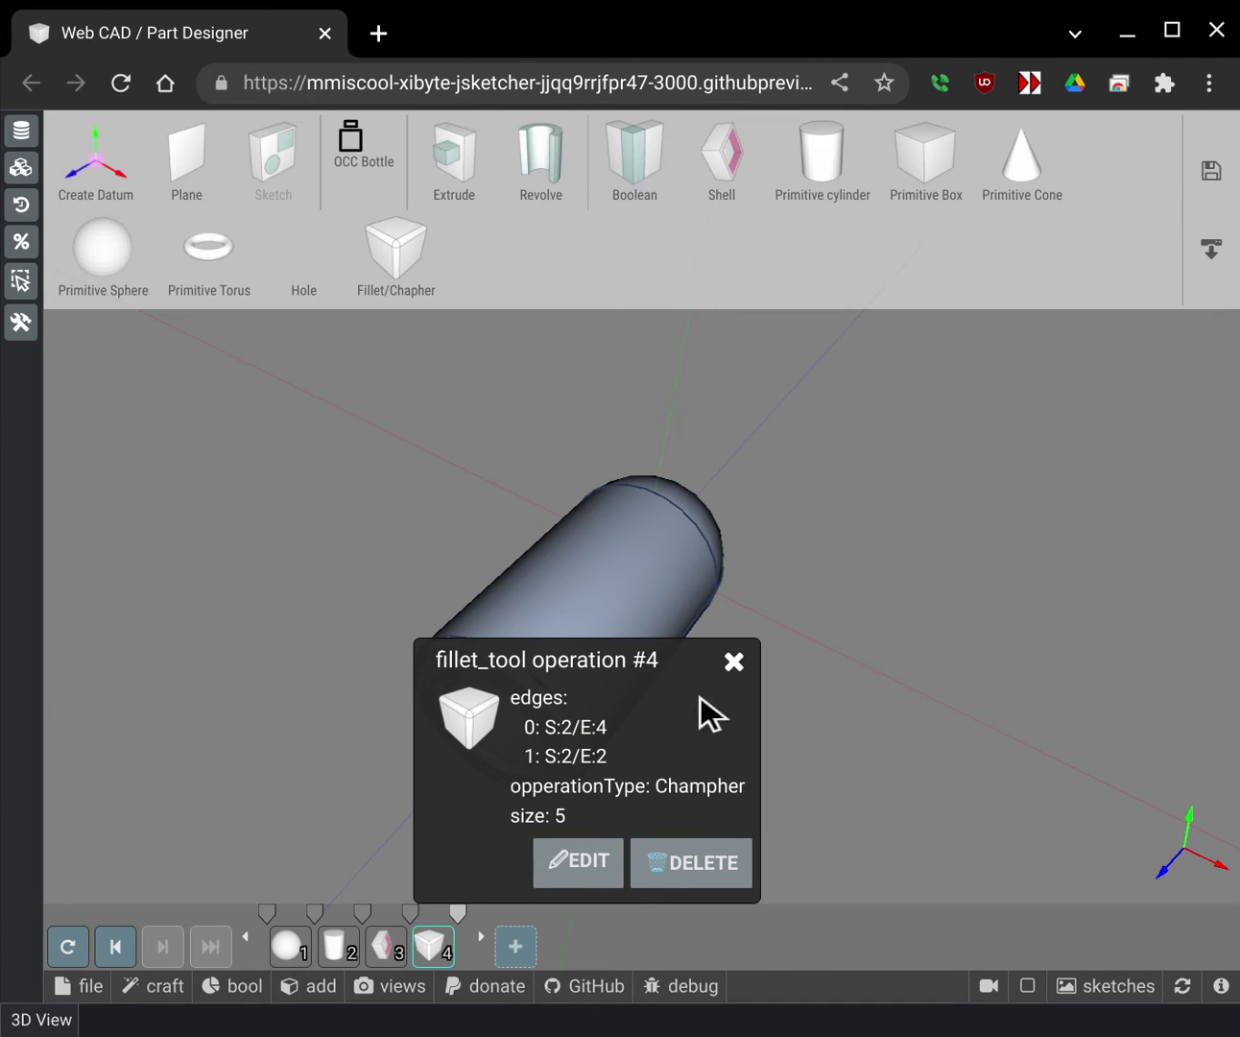
left_click(735, 661)
Create a datum plane with XZ orientation at depth 0 and open a sketch on it
left_click_drag(963, 903, 995, 878)
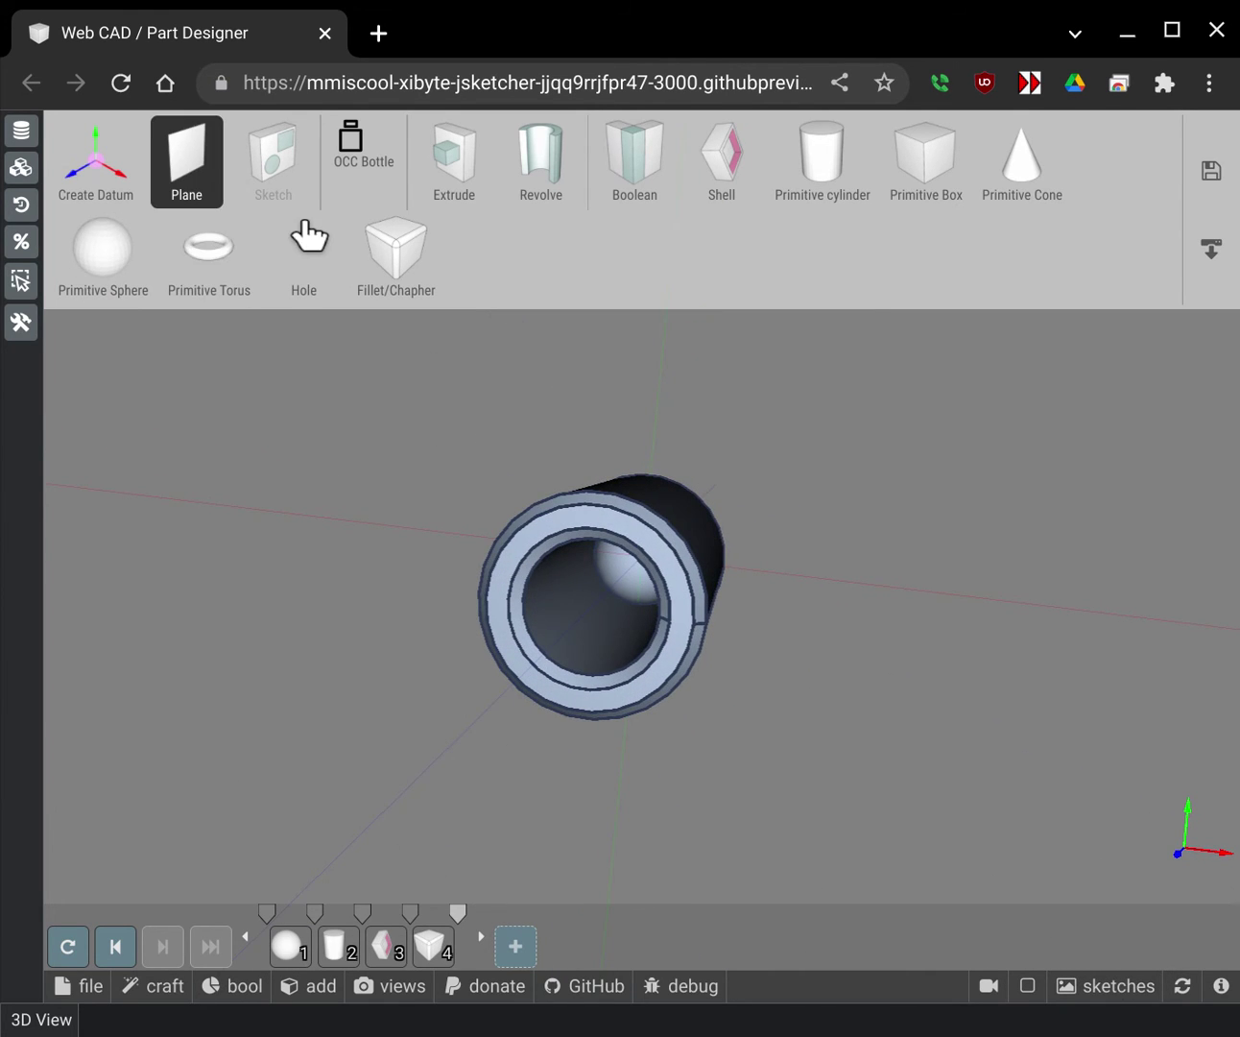
left_click(320, 365)
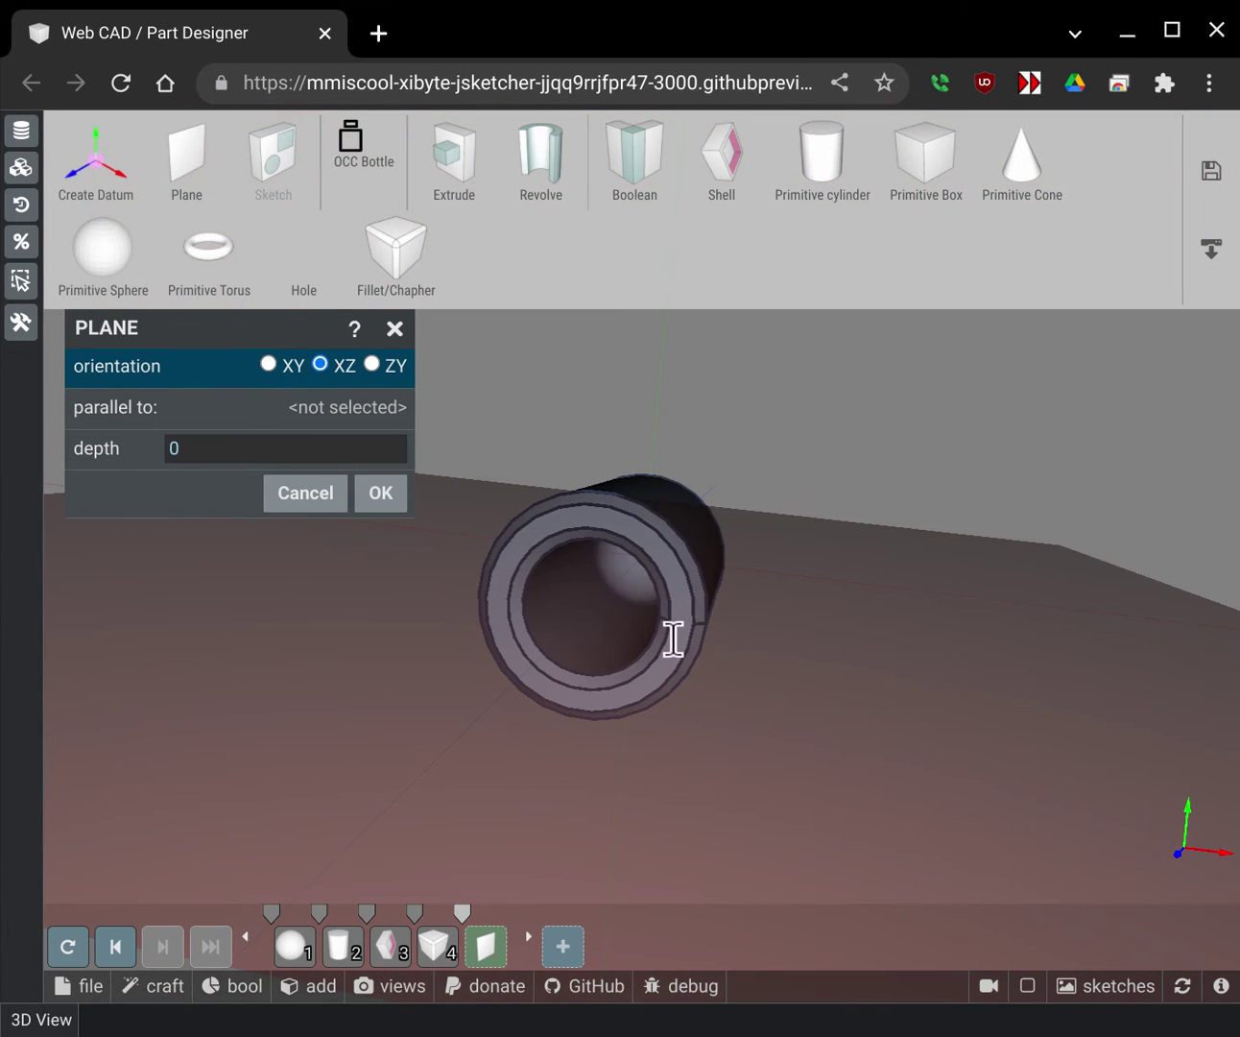
left_click(379, 492)
left_click_drag(582, 844, 691, 906)
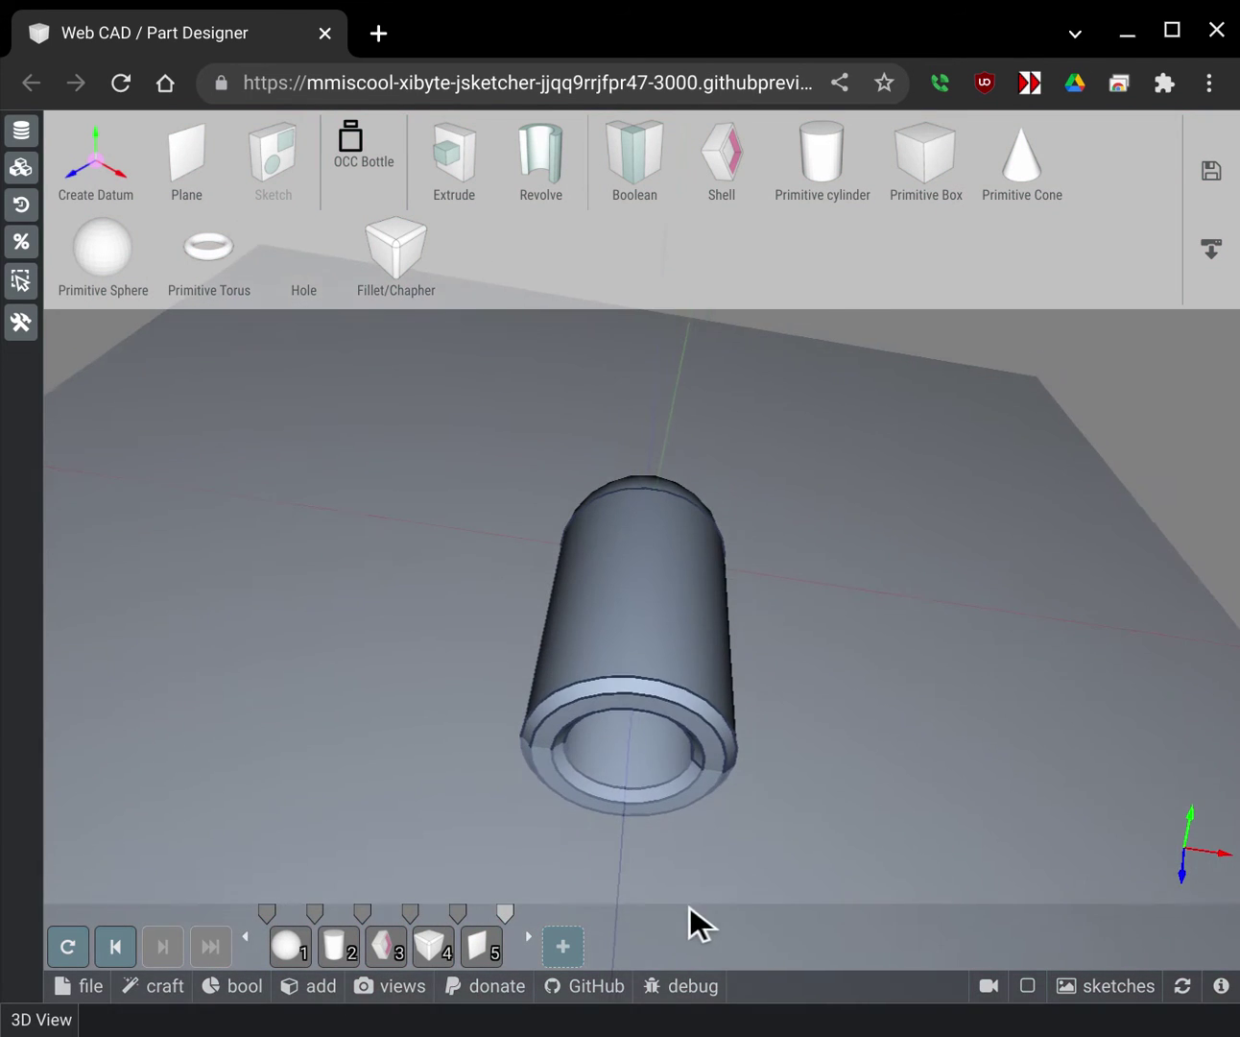
left_click(718, 821)
key("s")
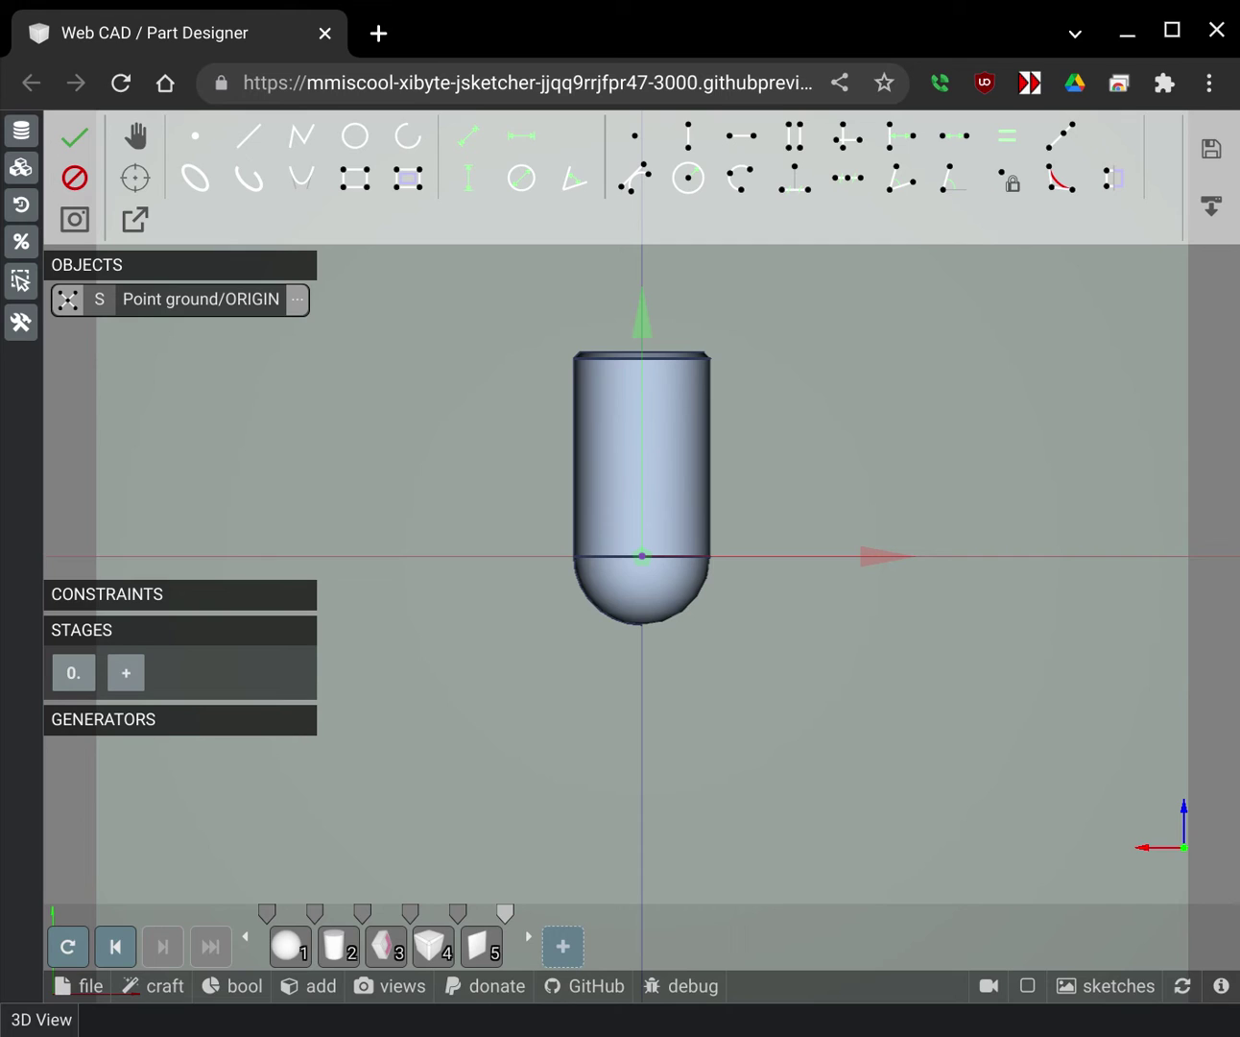
Sketch a circle with a construction line from its centre to the origin, and constrain that line vertical
left_click(797, 445)
left_click(825, 444)
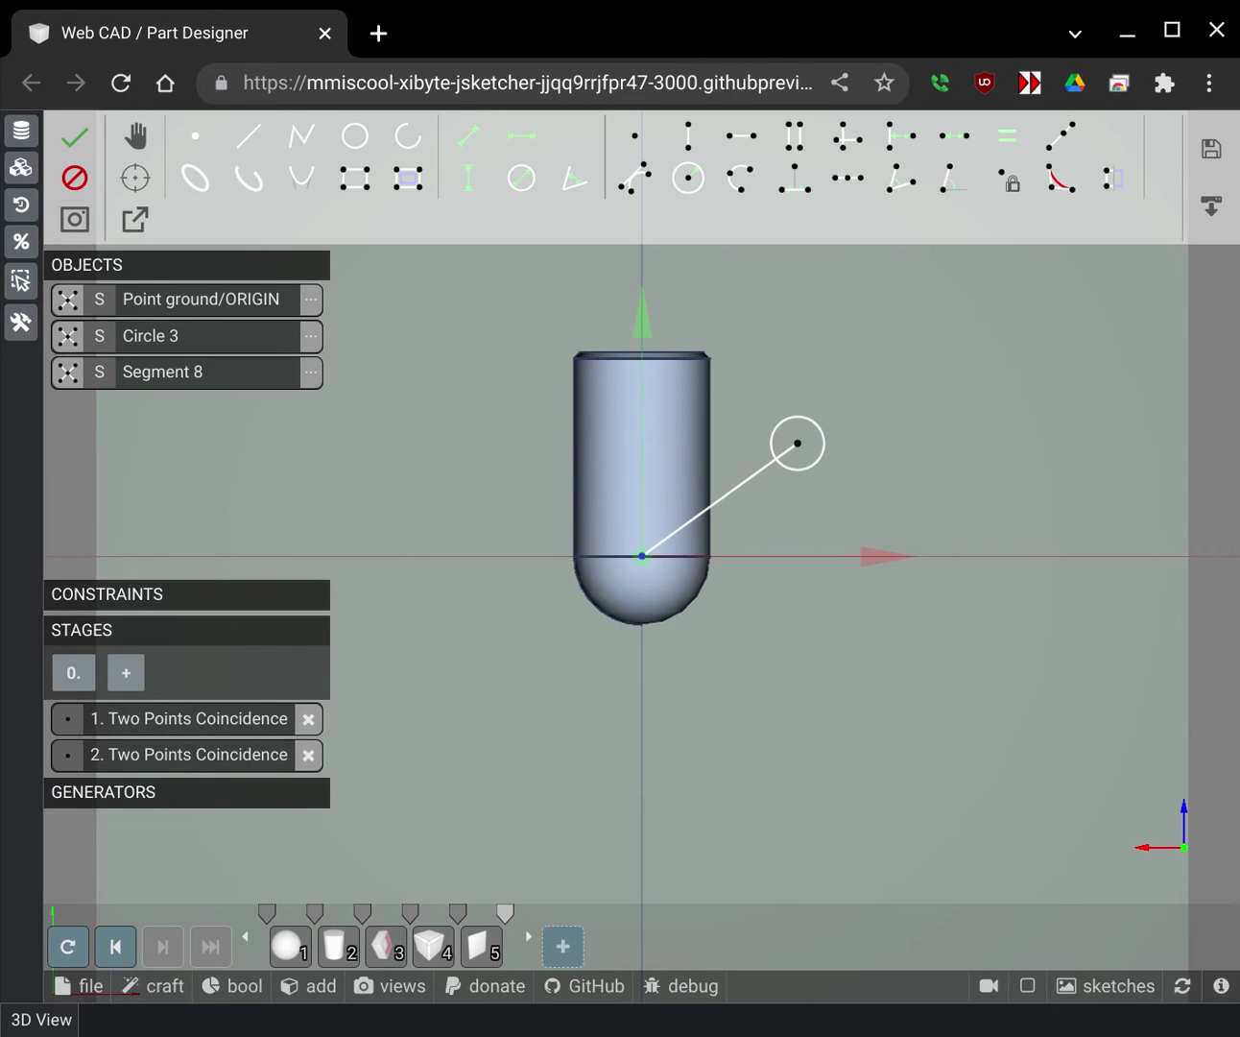
left_click(720, 500)
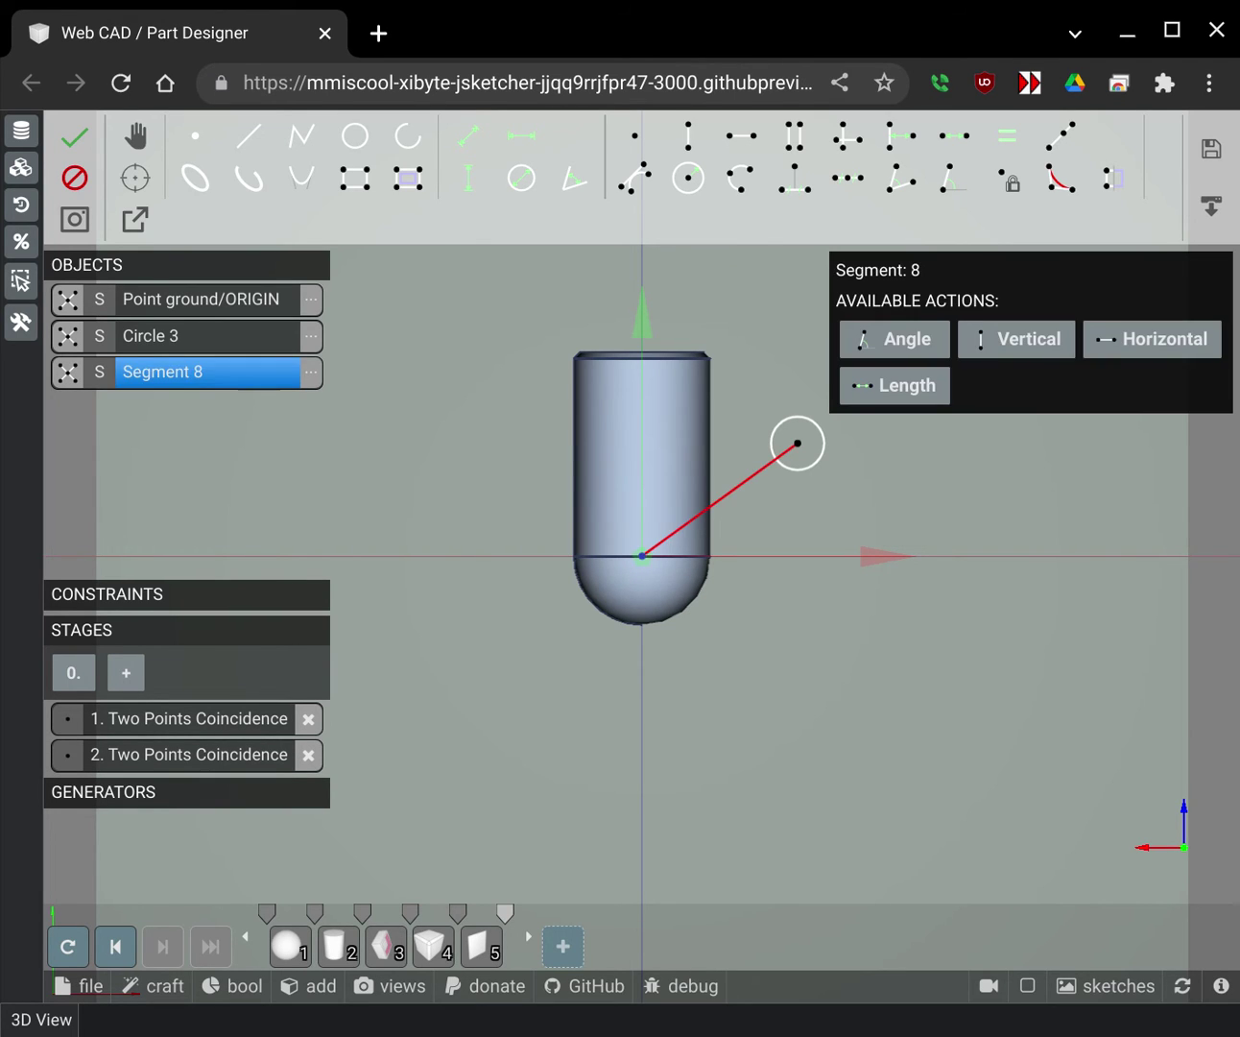
left_click(1015, 339)
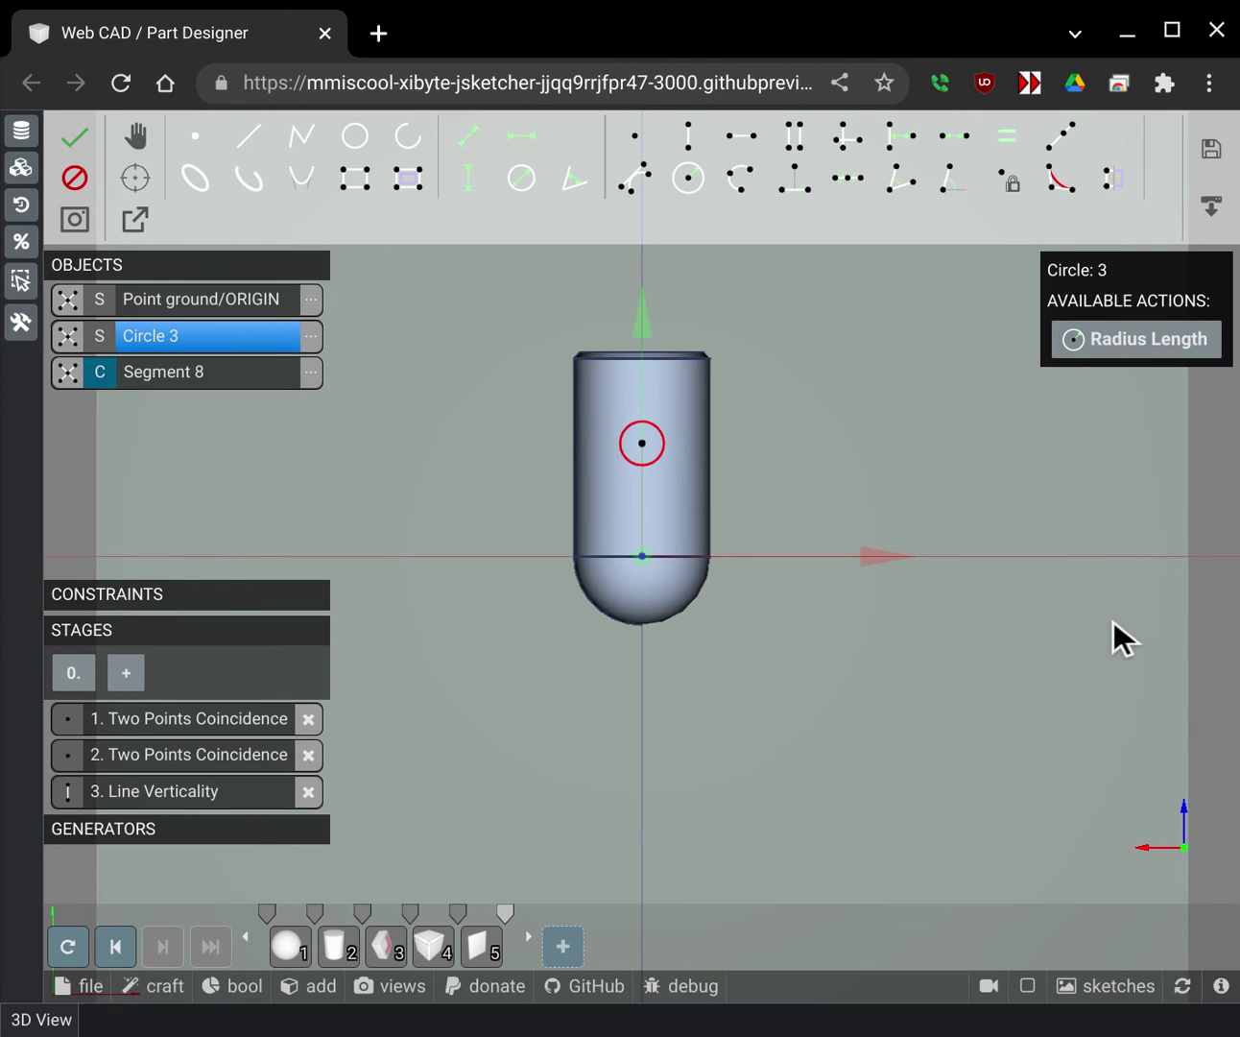
Constrain the sketched circle's radius to 10
left_click(1136, 339)
left_click_drag(561, 306, 457, 295)
type("10")
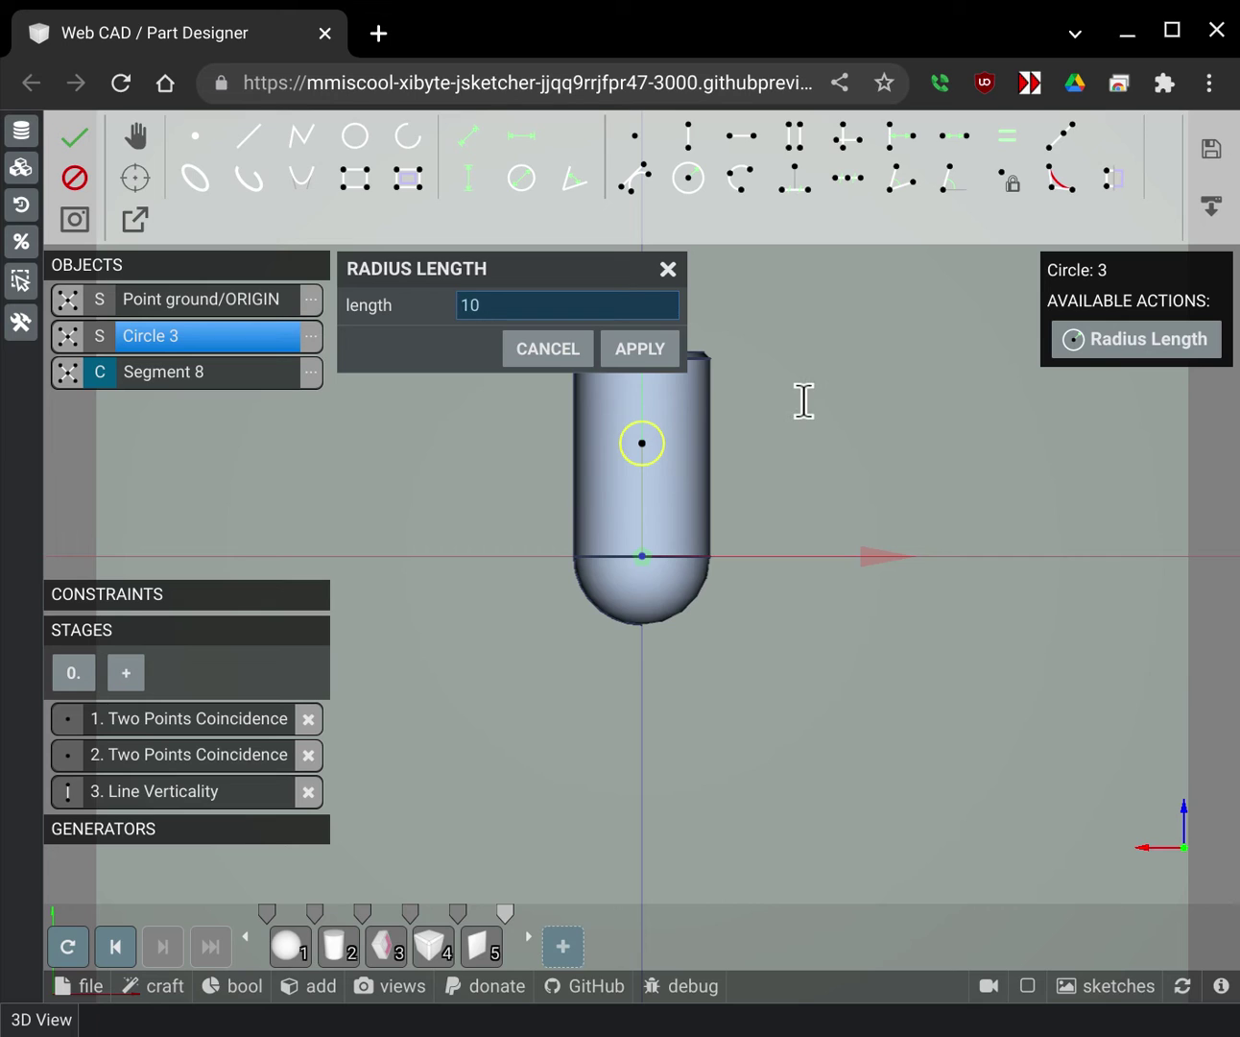
key("Return")
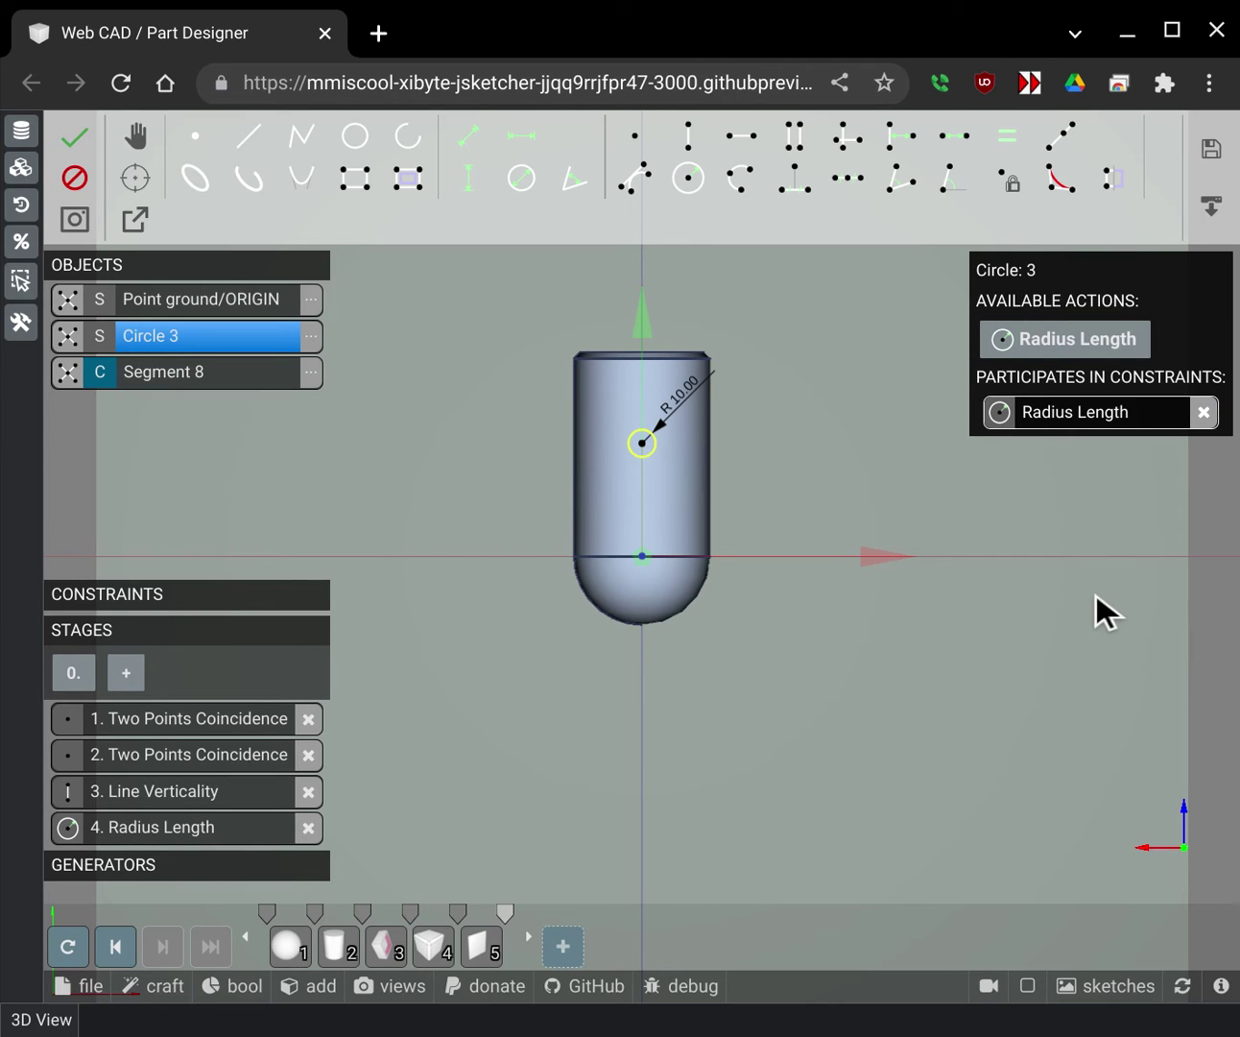
Constrain the vertical construction line between the origin and the circle's centre to a length of 70
mouse_move(642, 443)
left_mouse_down()
mouse_move(643, 465)
mouse_move(644, 454)
left_mouse_up()
left_click(642, 509)
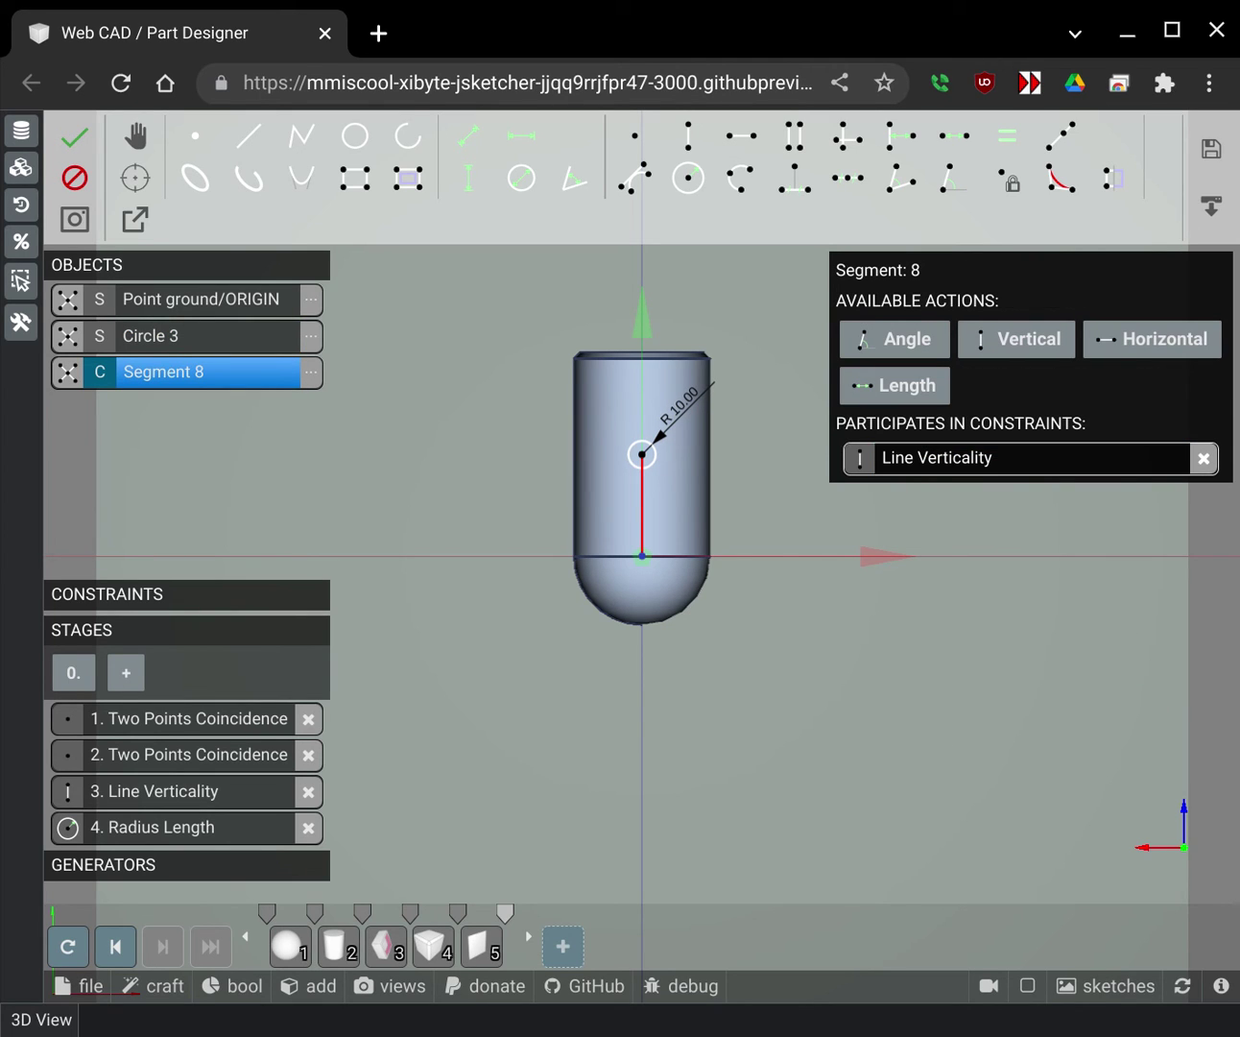
left_click(894, 385)
double_click(482, 305)
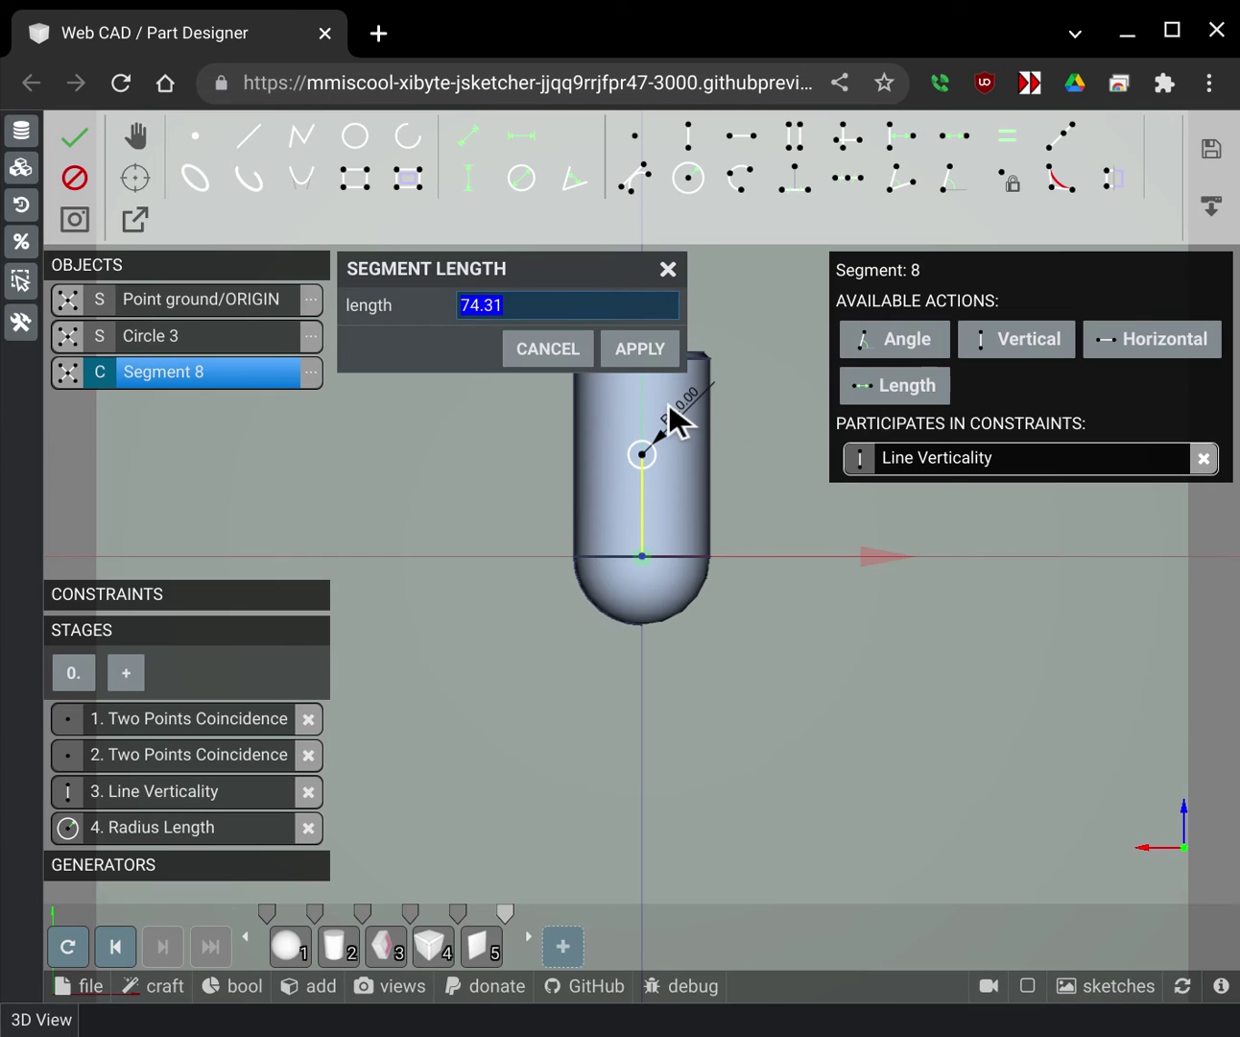
type("70")
key("Tab")
key("Return")
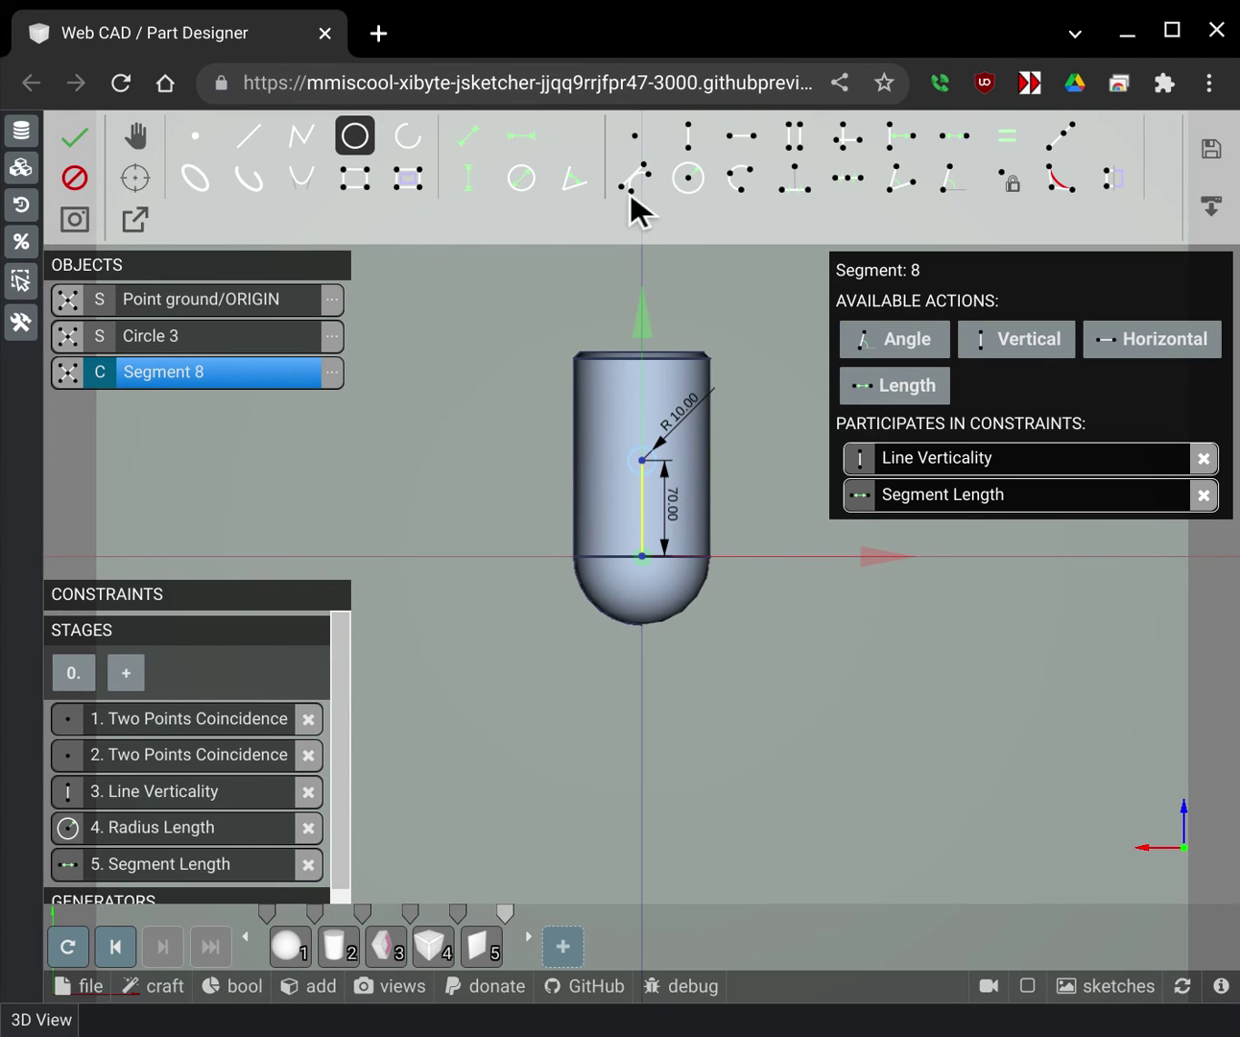
Sketch a larger circle overlapping the cylinder's left wall, roughly level with the radius 10 circle, and finish the sketch
left_click(964, 606)
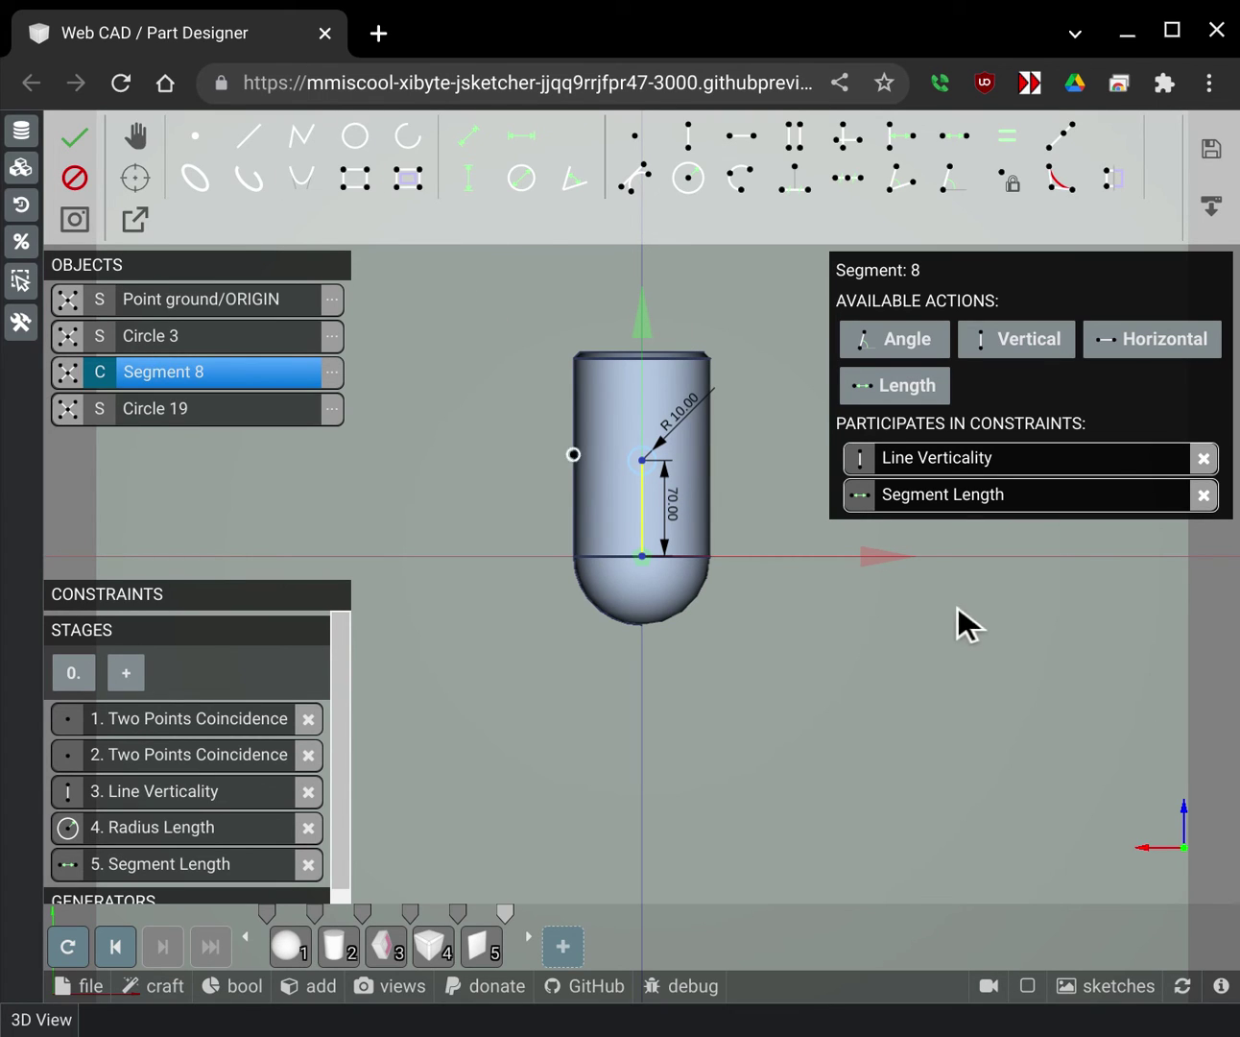
left_click(902, 568)
left_click_drag(967, 613, 942, 611)
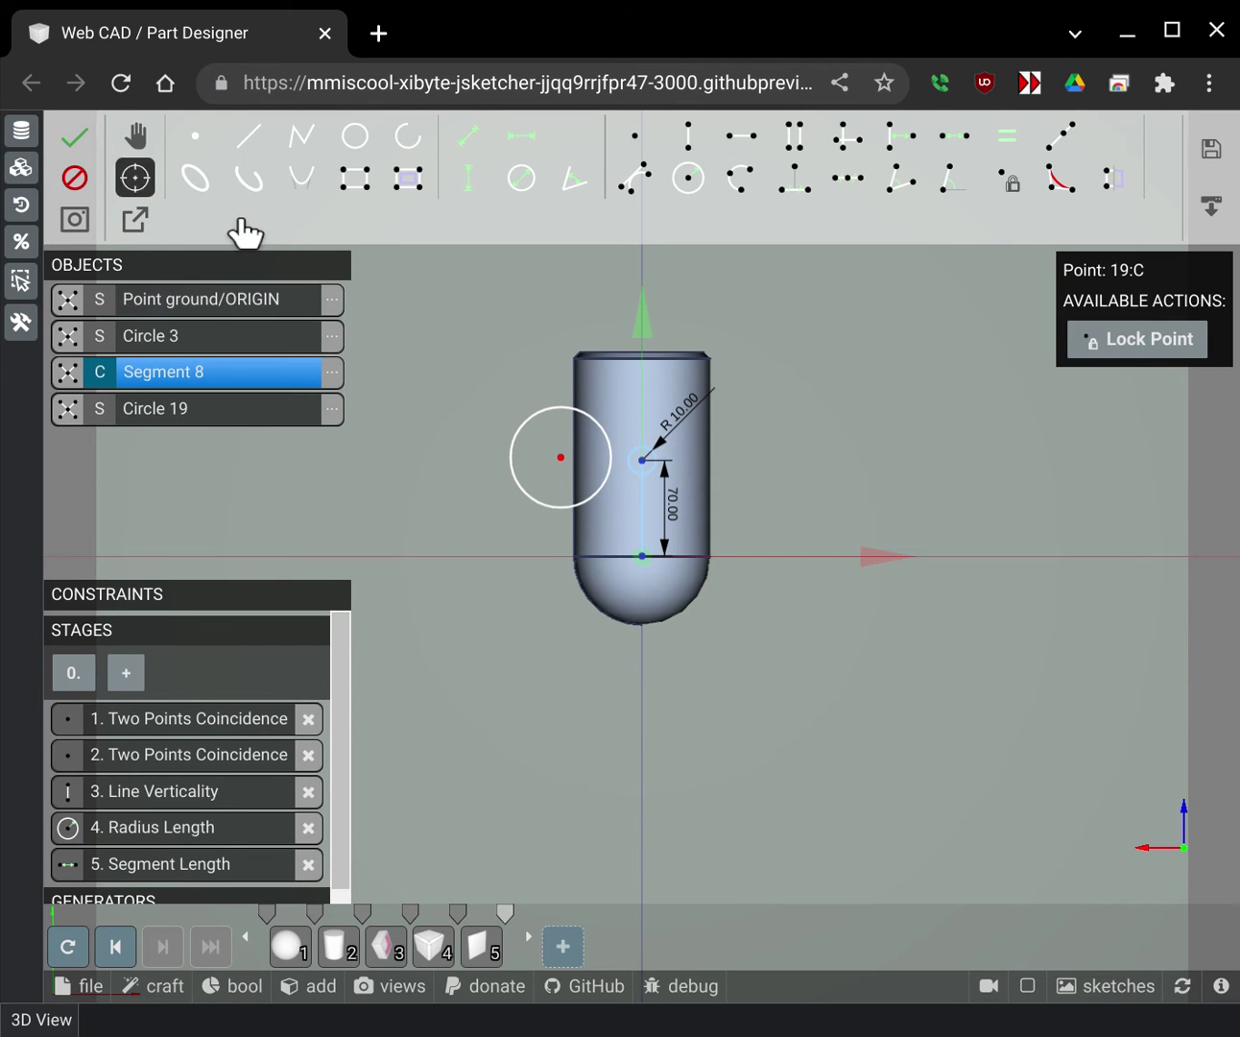
left_click(136, 184)
mouse_move(847, 794)
left_mouse_down()
mouse_move(699, 469)
mouse_move(984, 476)
mouse_move(787, 548)
mouse_move(729, 586)
left_mouse_up()
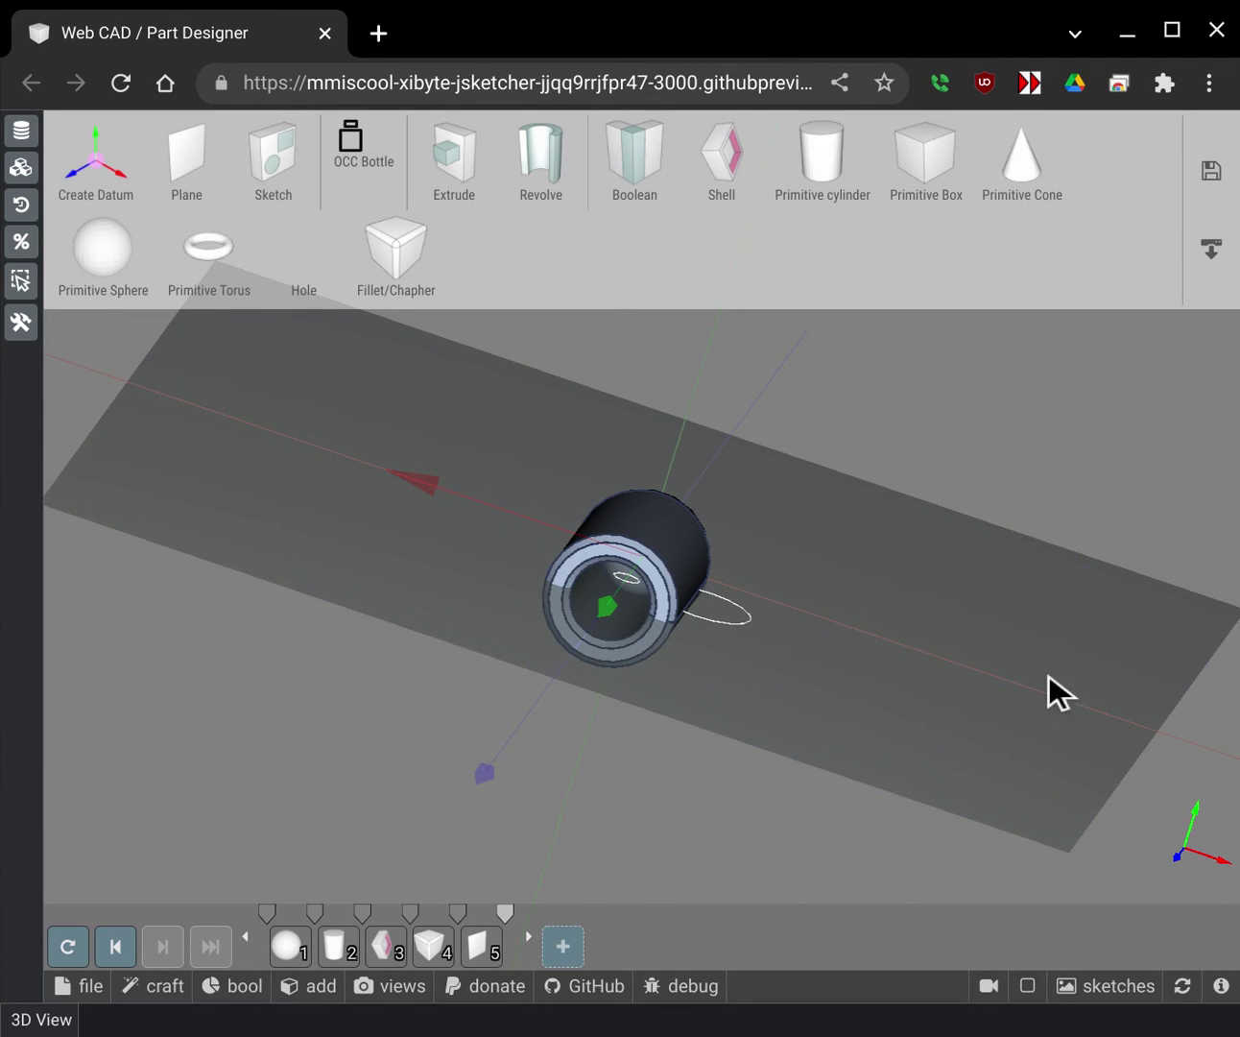
Extrude the sketched circles by 50 with a Subtract boolean to cut them from the hollow cylinder
left_click_drag(1049, 675, 956, 709)
left_click(454, 158)
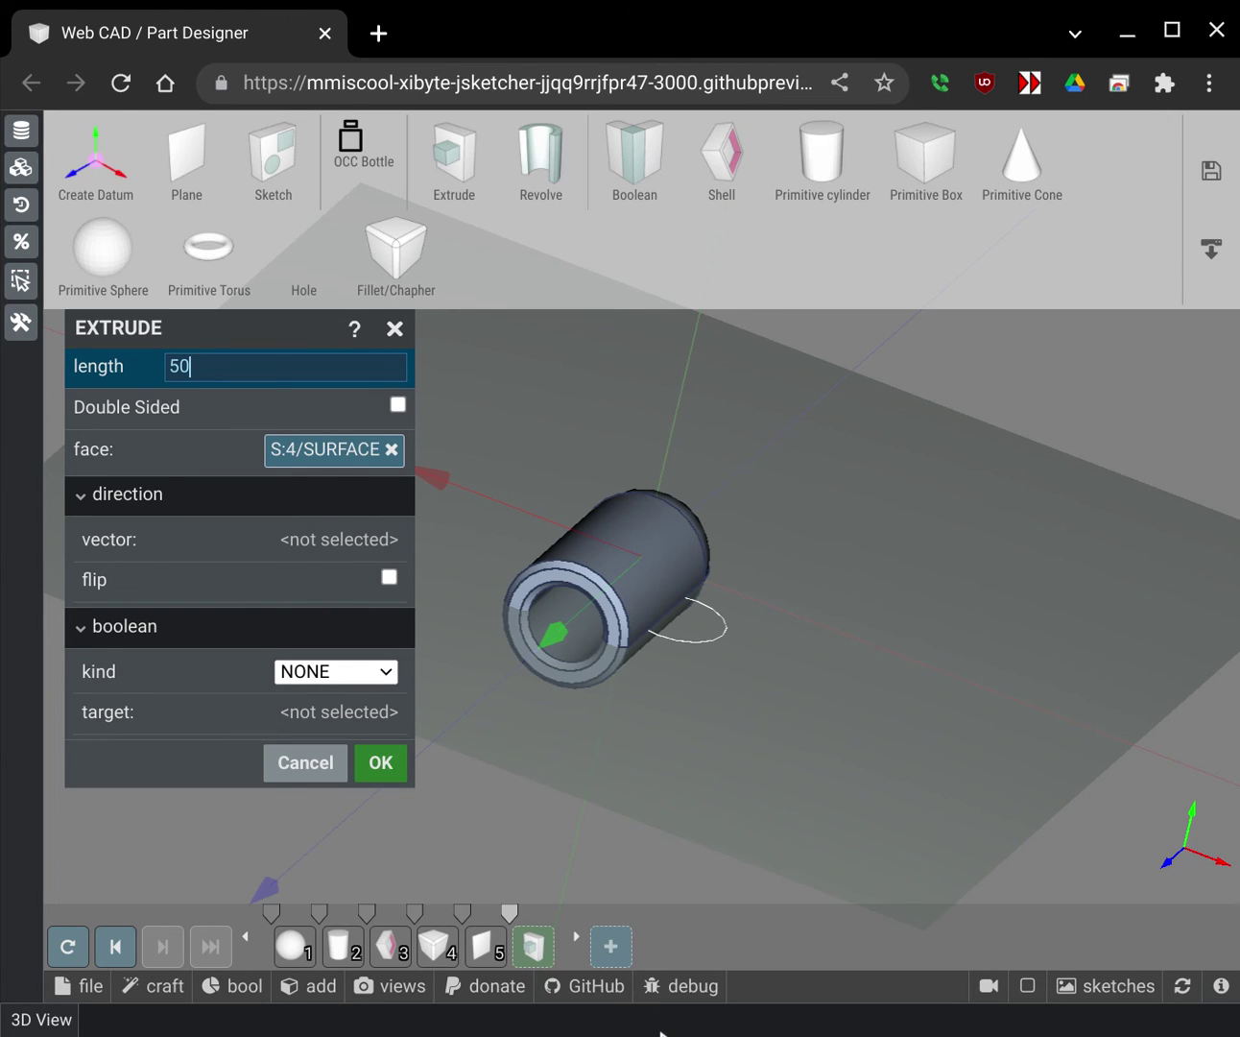
left_click(335, 672)
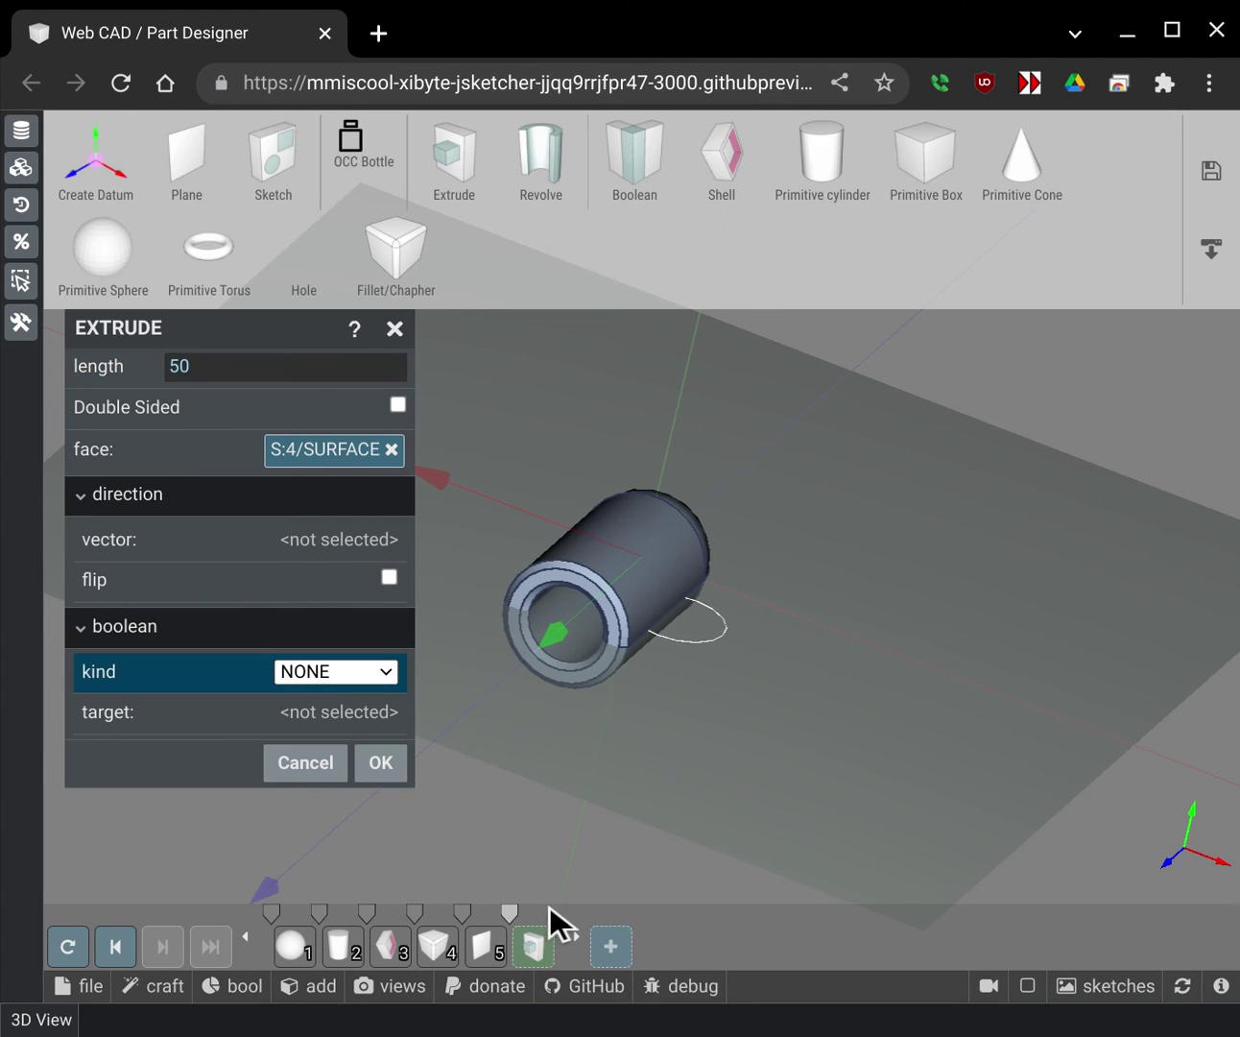
left_click(335, 744)
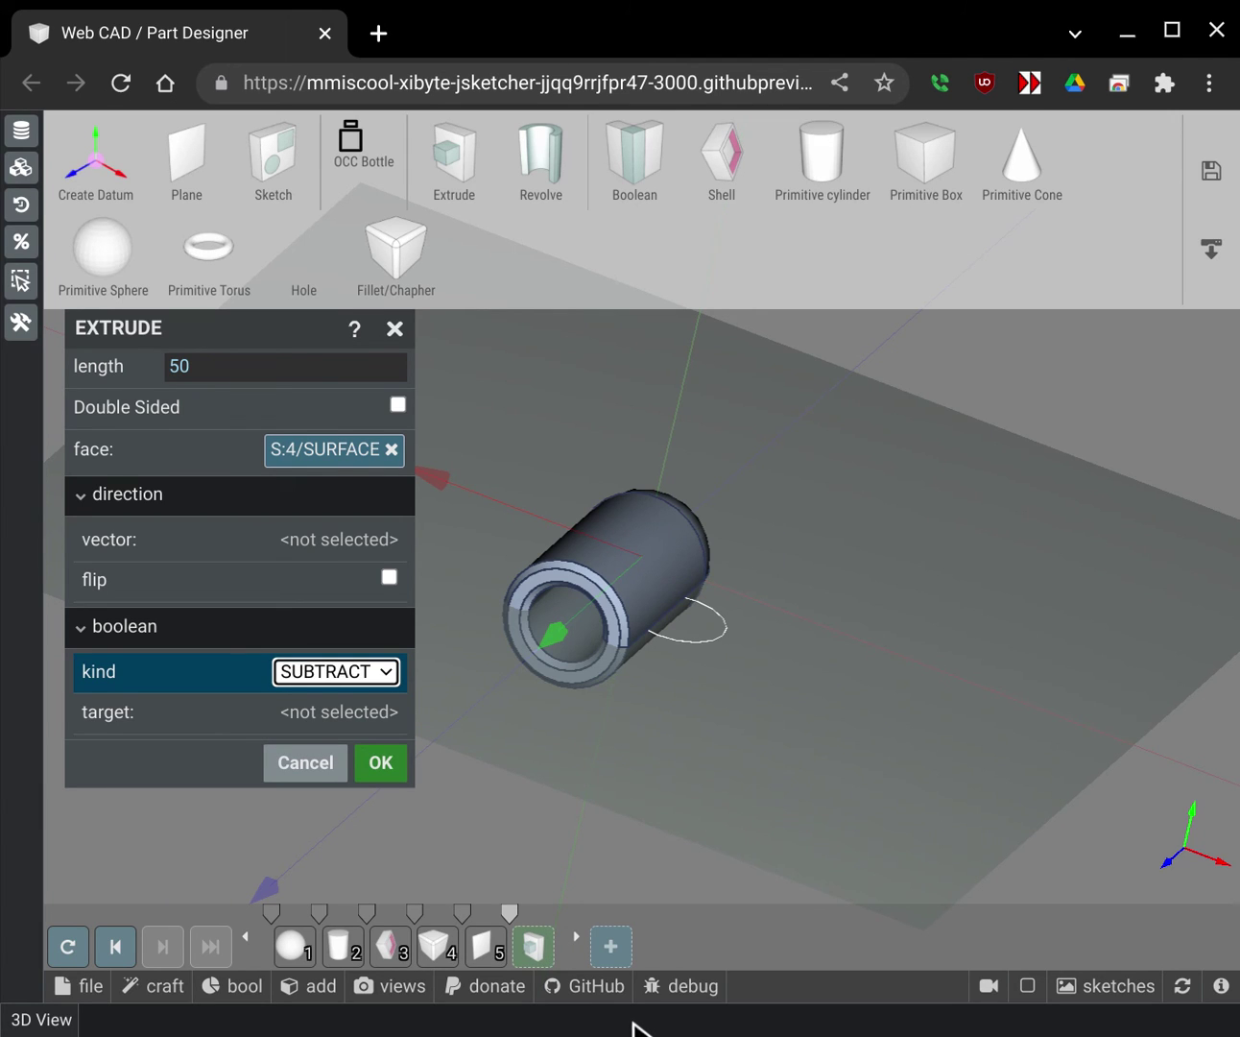
key("Tab")
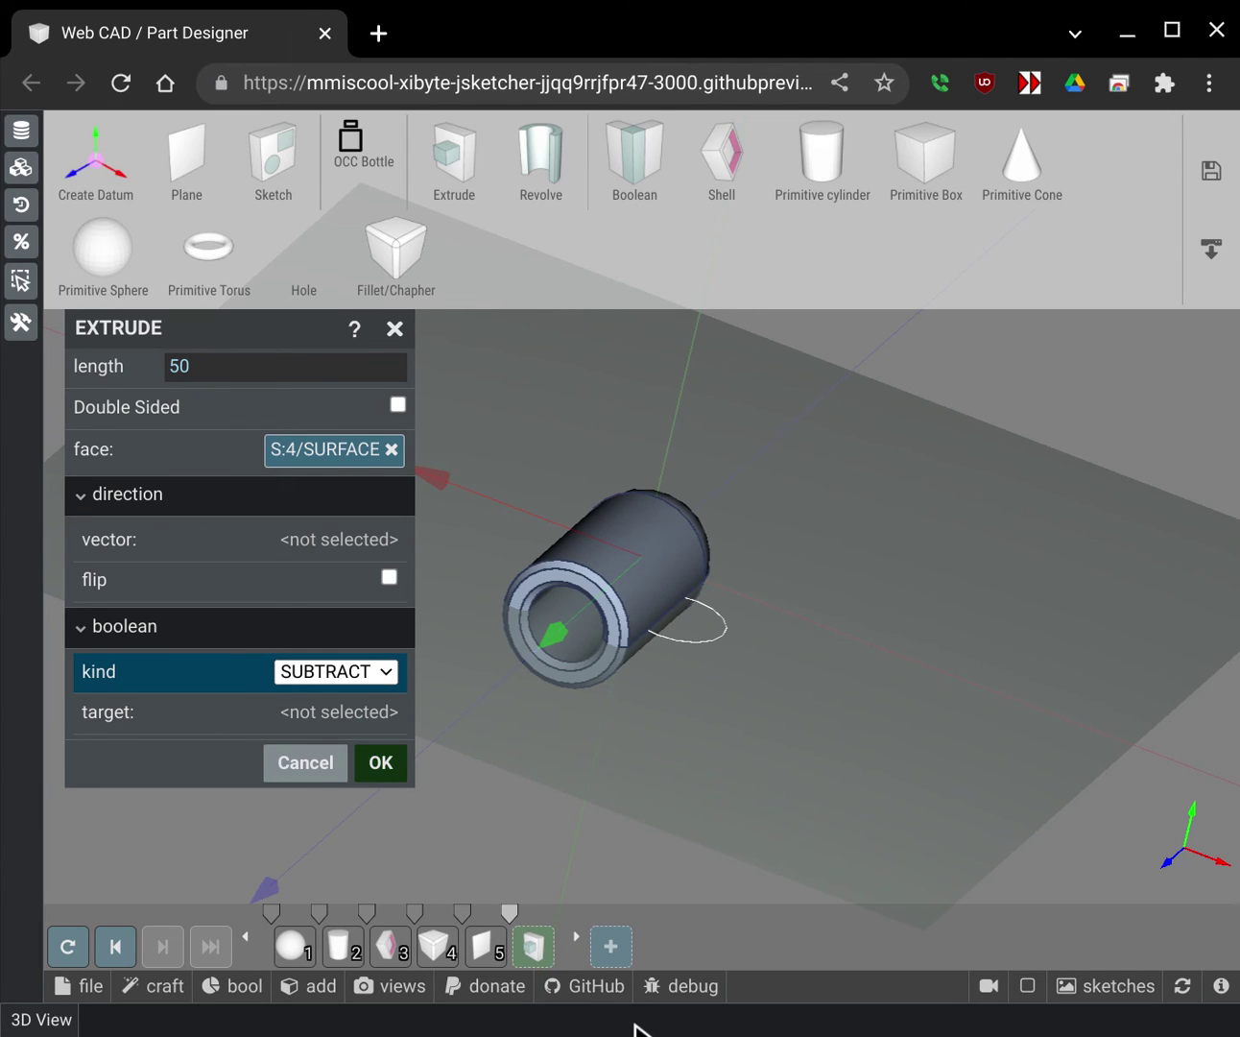
key("Return")
Edit the subtracting extrusion to make it double sided
left_click_drag(864, 672, 1123, 720)
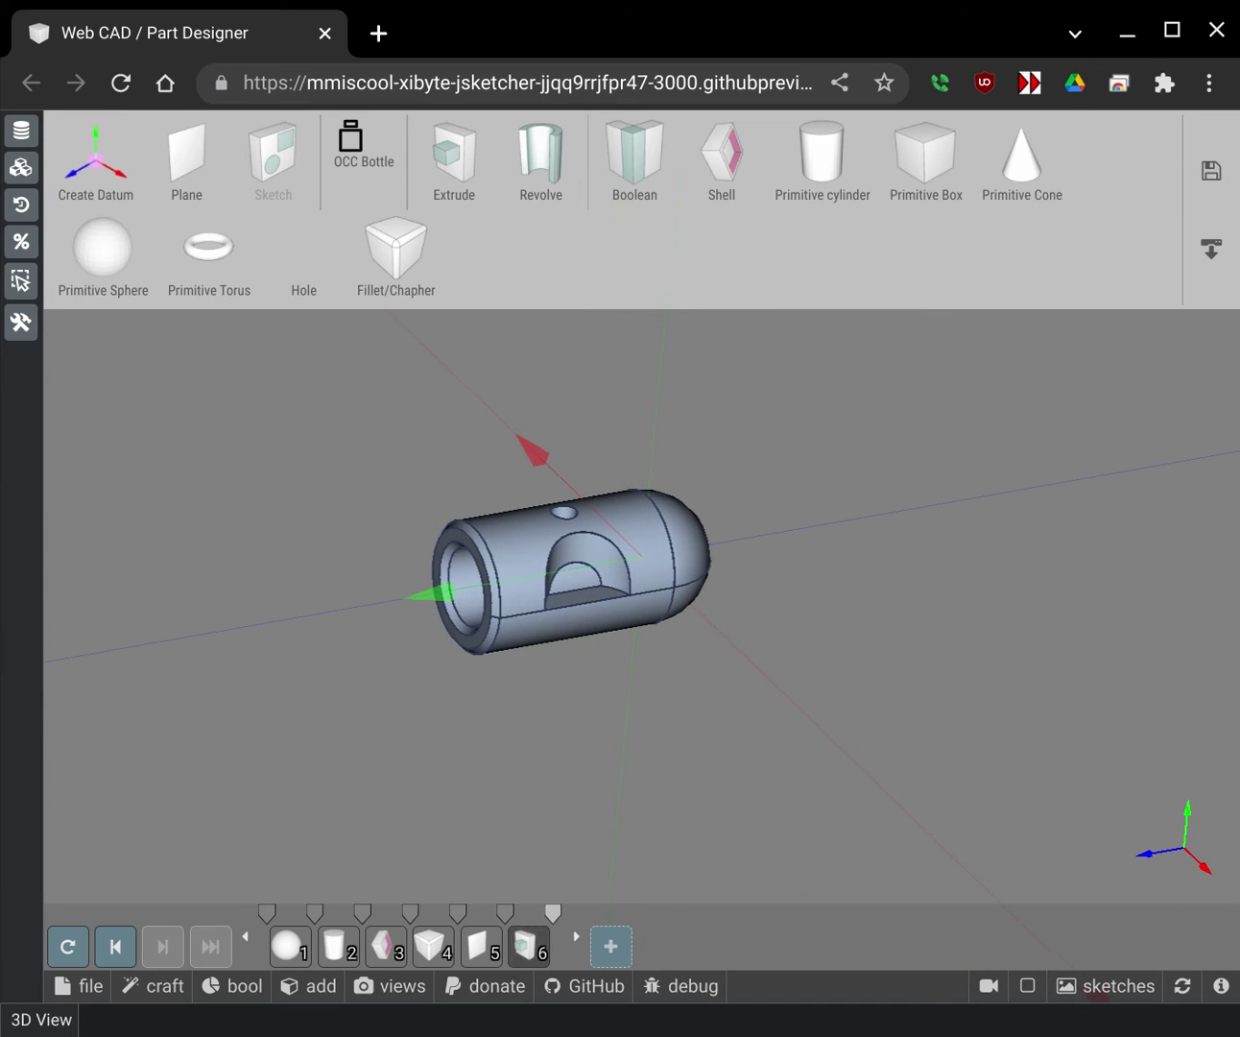
left_click(528, 946)
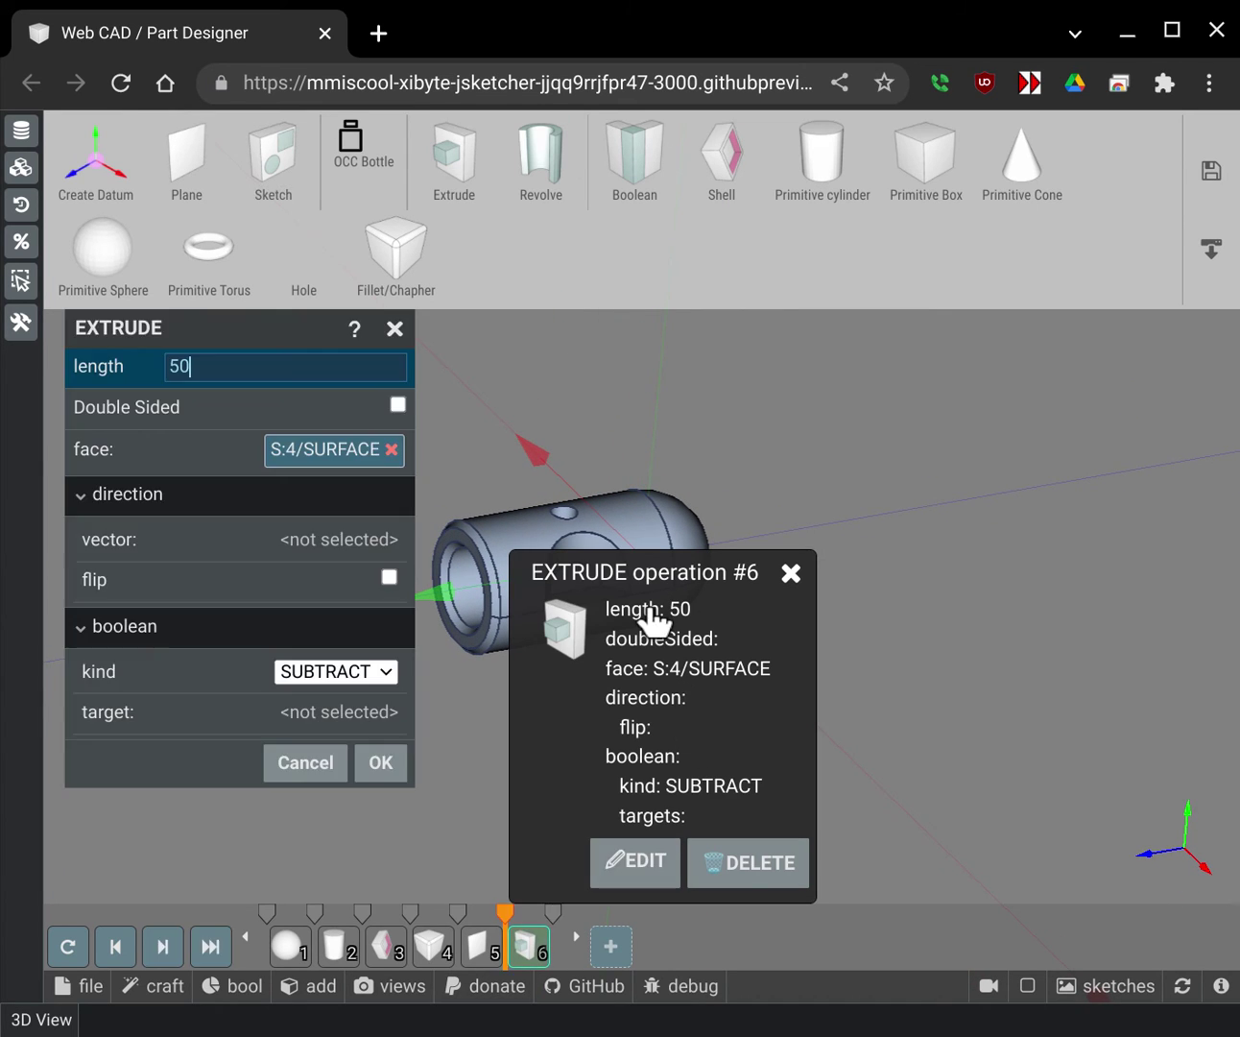
left_click(398, 405)
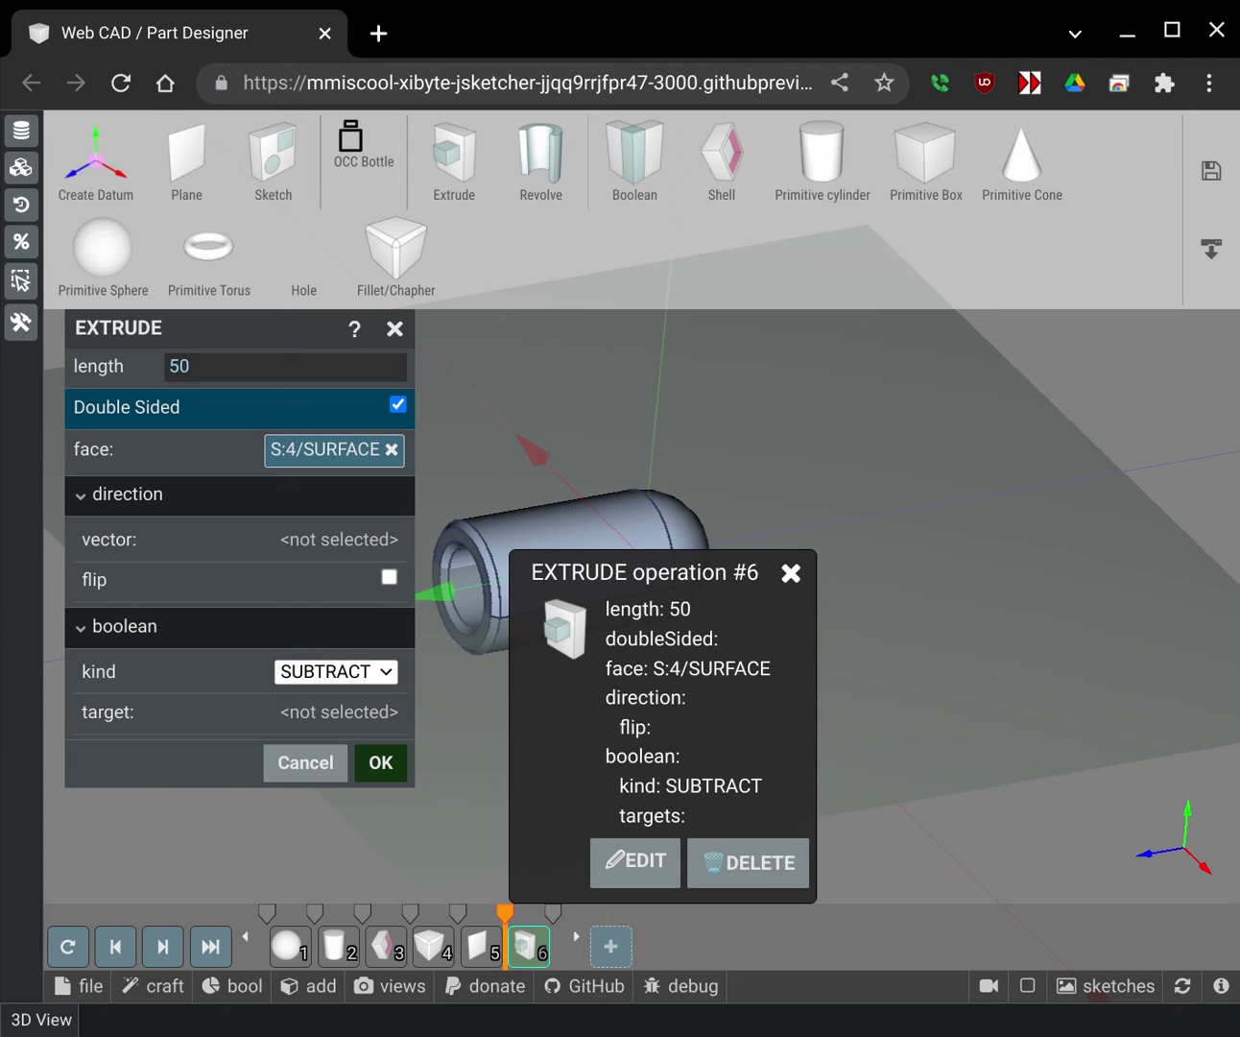
key("Return")
left_click(791, 572)
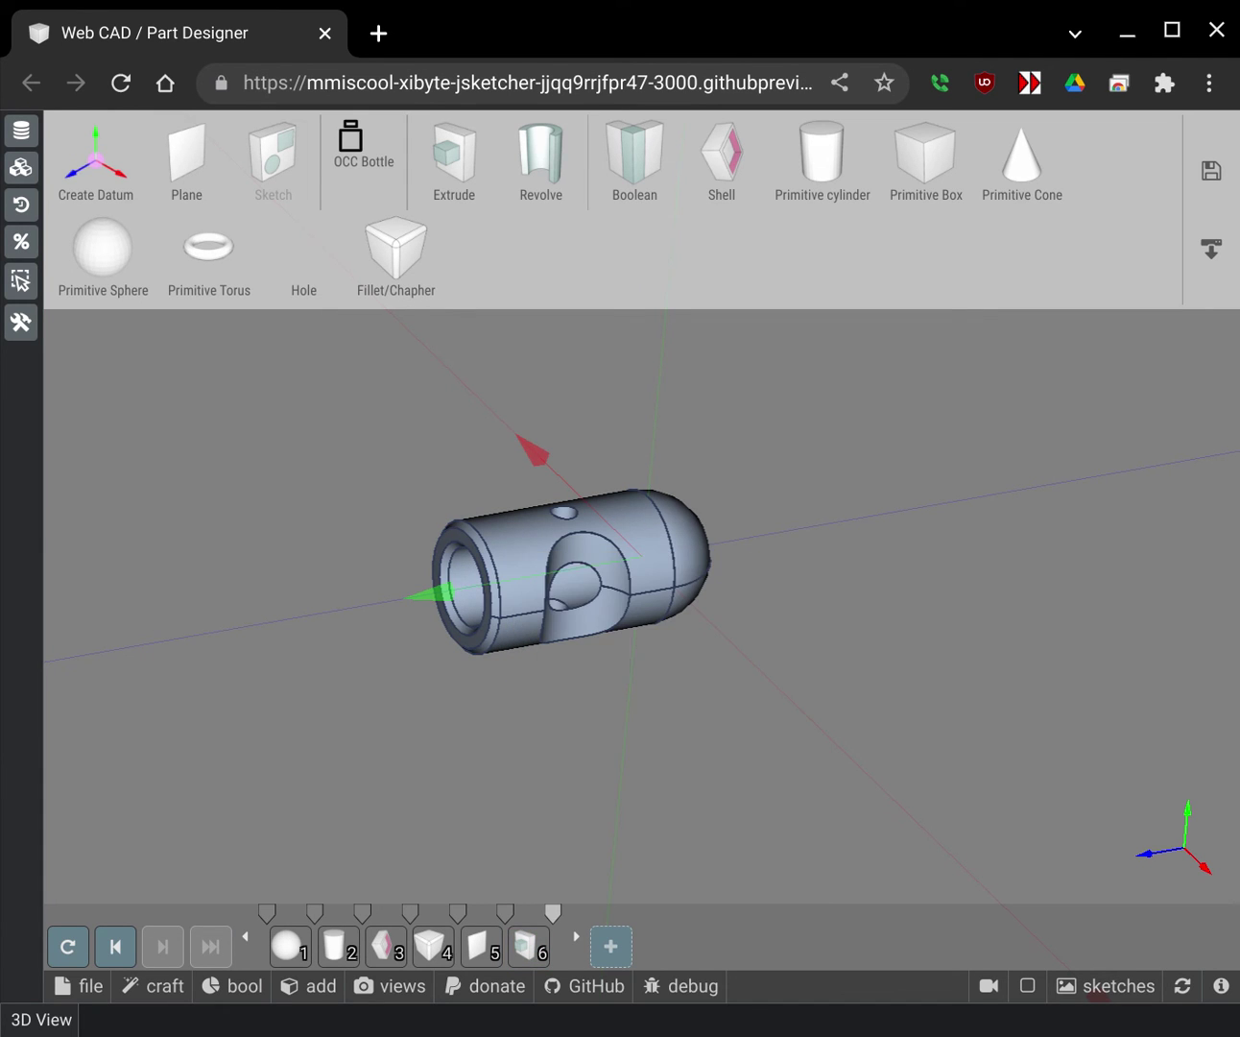
Fillet the outer and inner edges of the large side cutout with size 1
left_click_drag(1024, 898, 865, 1027)
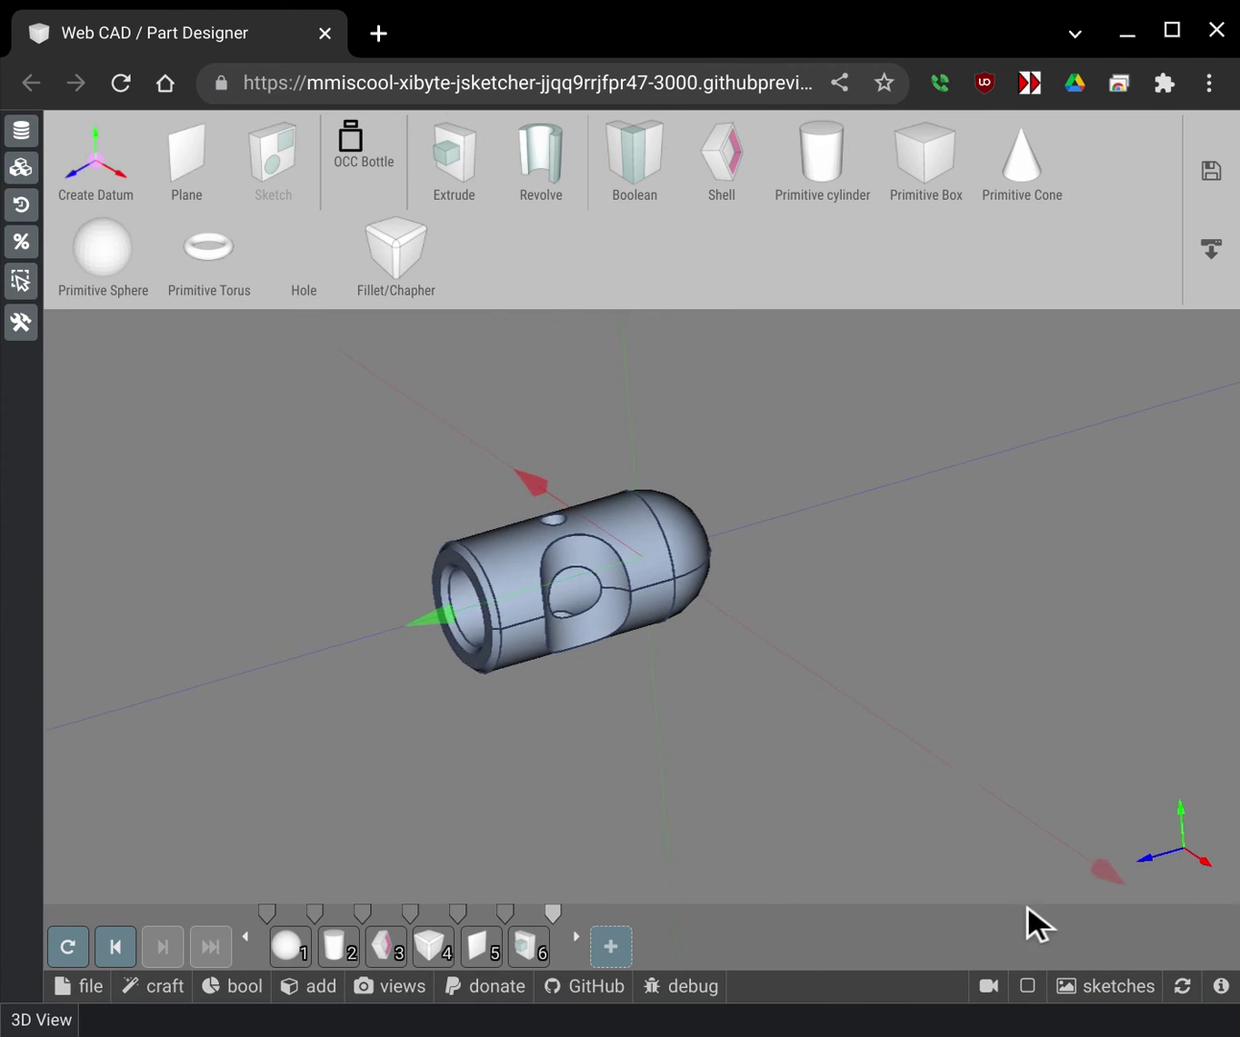
right_click_drag(1028, 904, 1141, 898)
scroll(1158, 725, "up", 3)
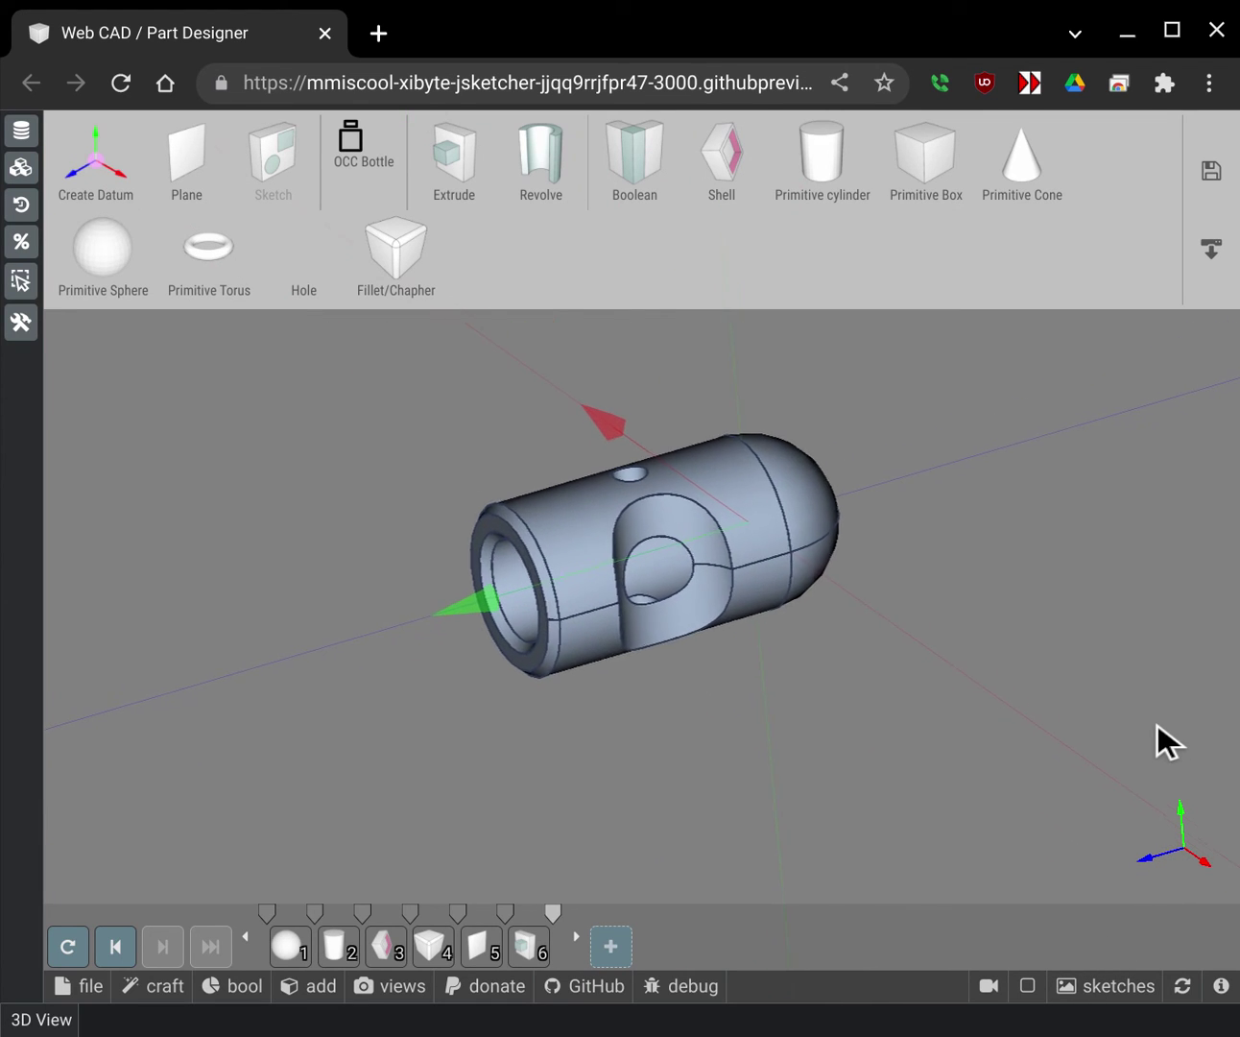
scroll(1157, 726, "up", 5)
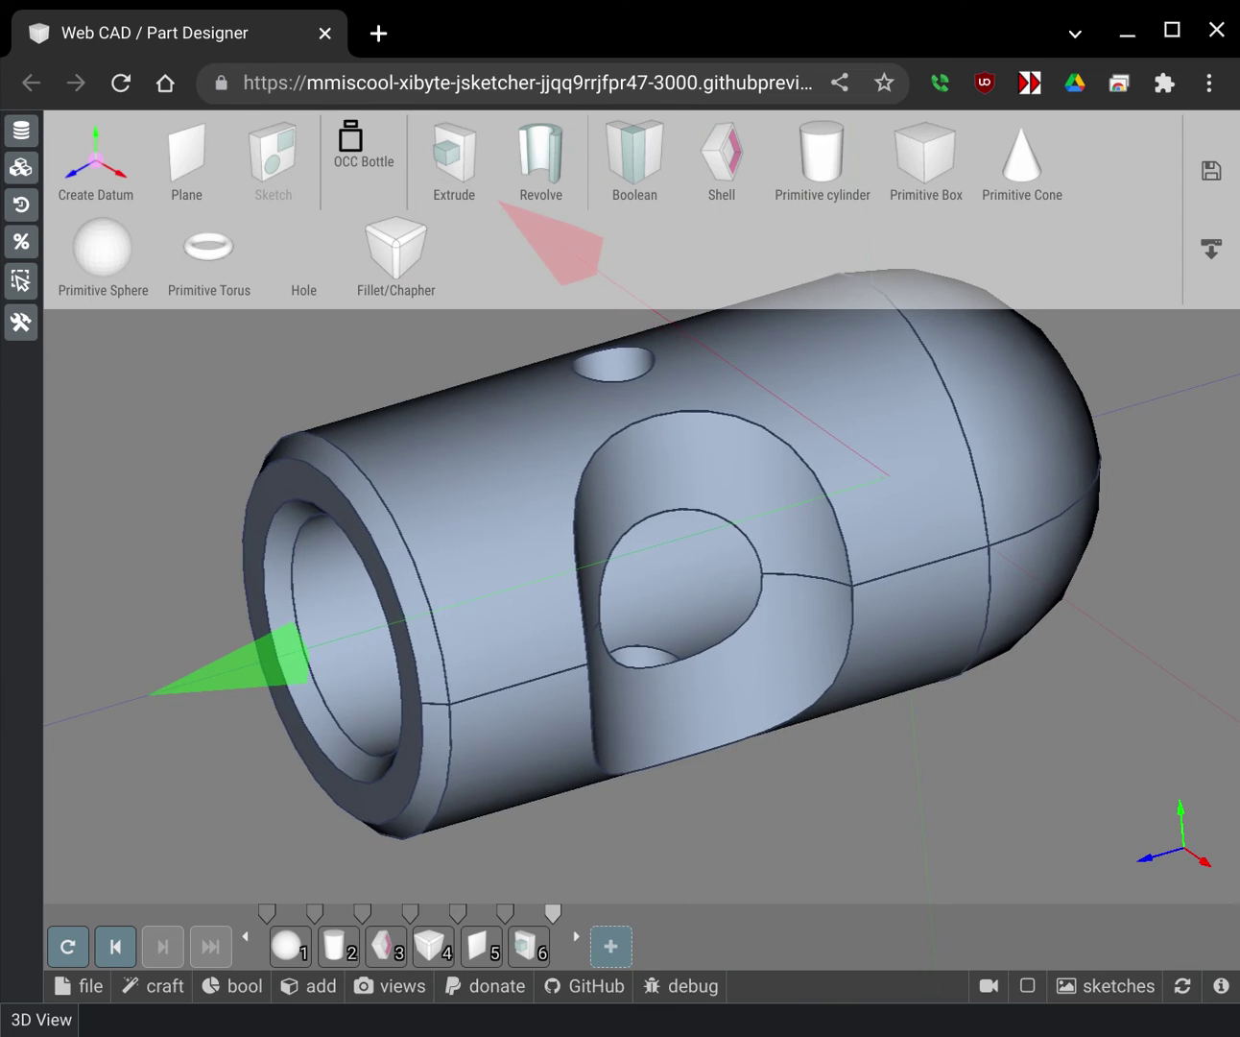
left_click_drag(951, 723, 1111, 793)
left_click(396, 247)
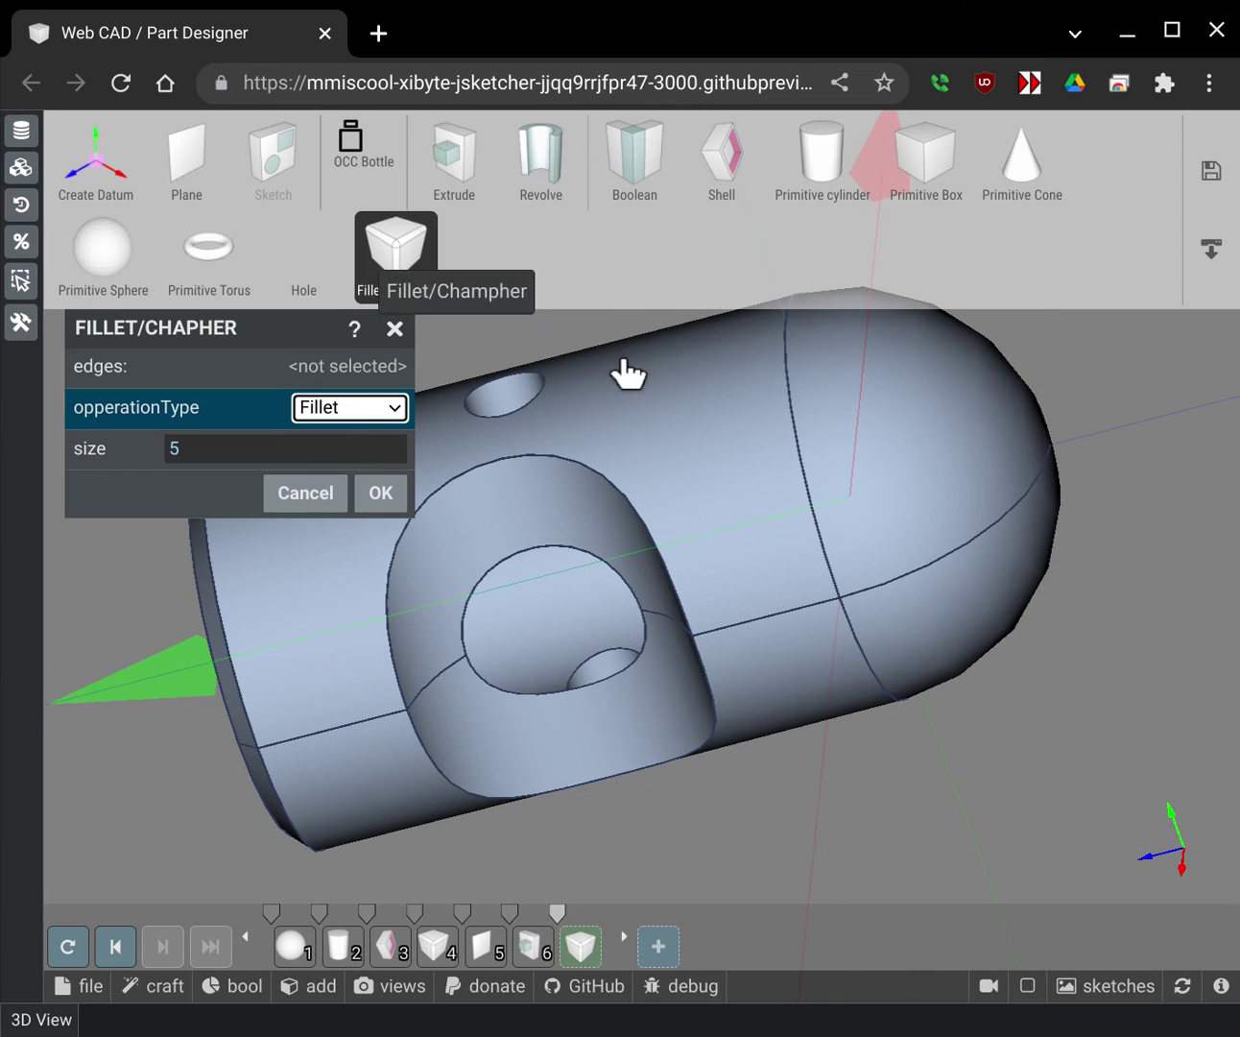
key("Tab")
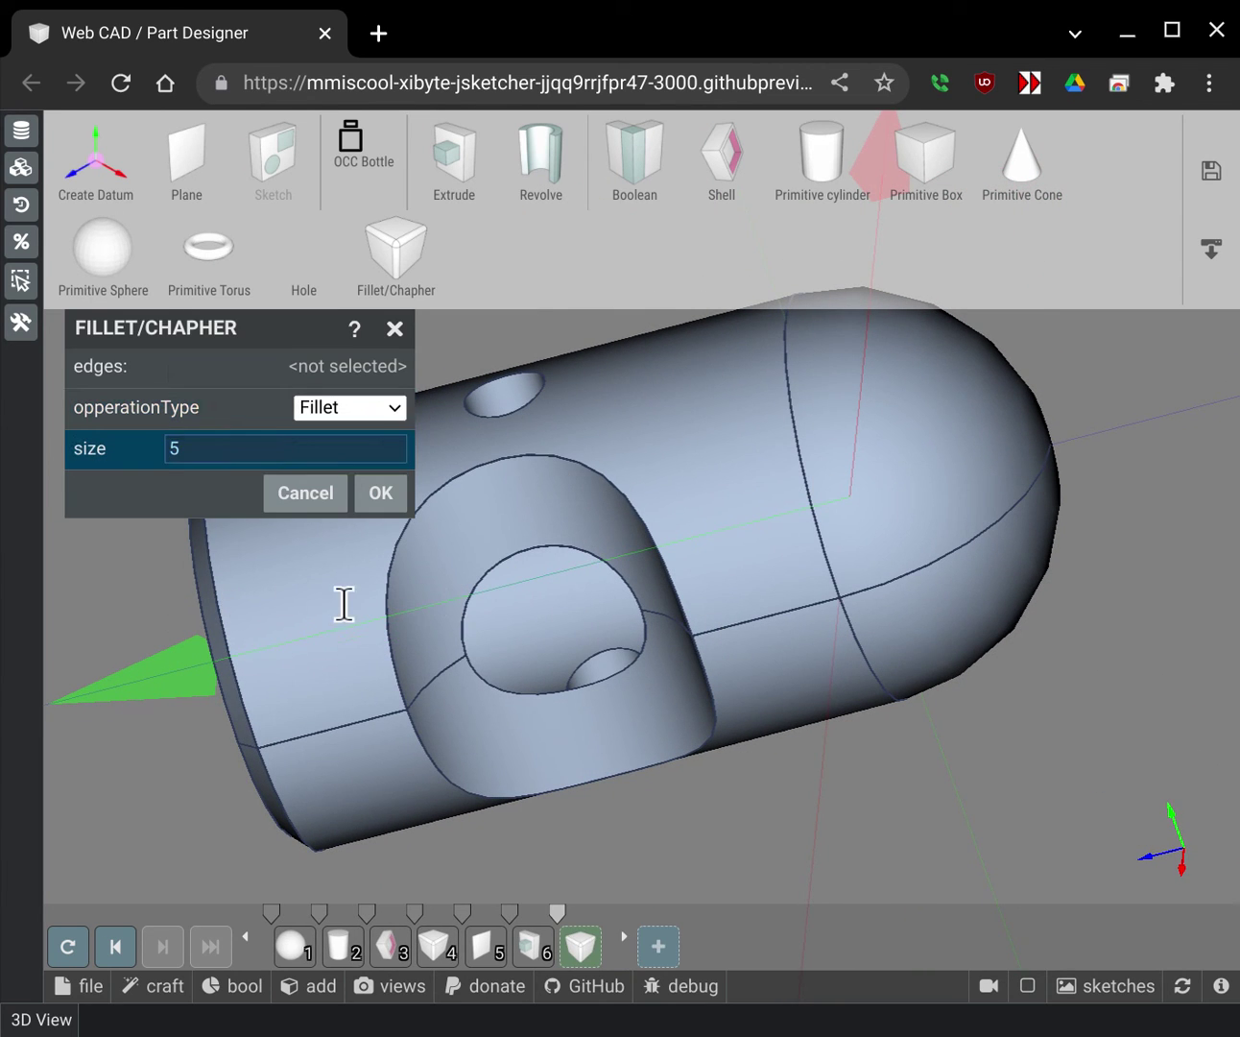
key("Delete")
left_click(837, 625)
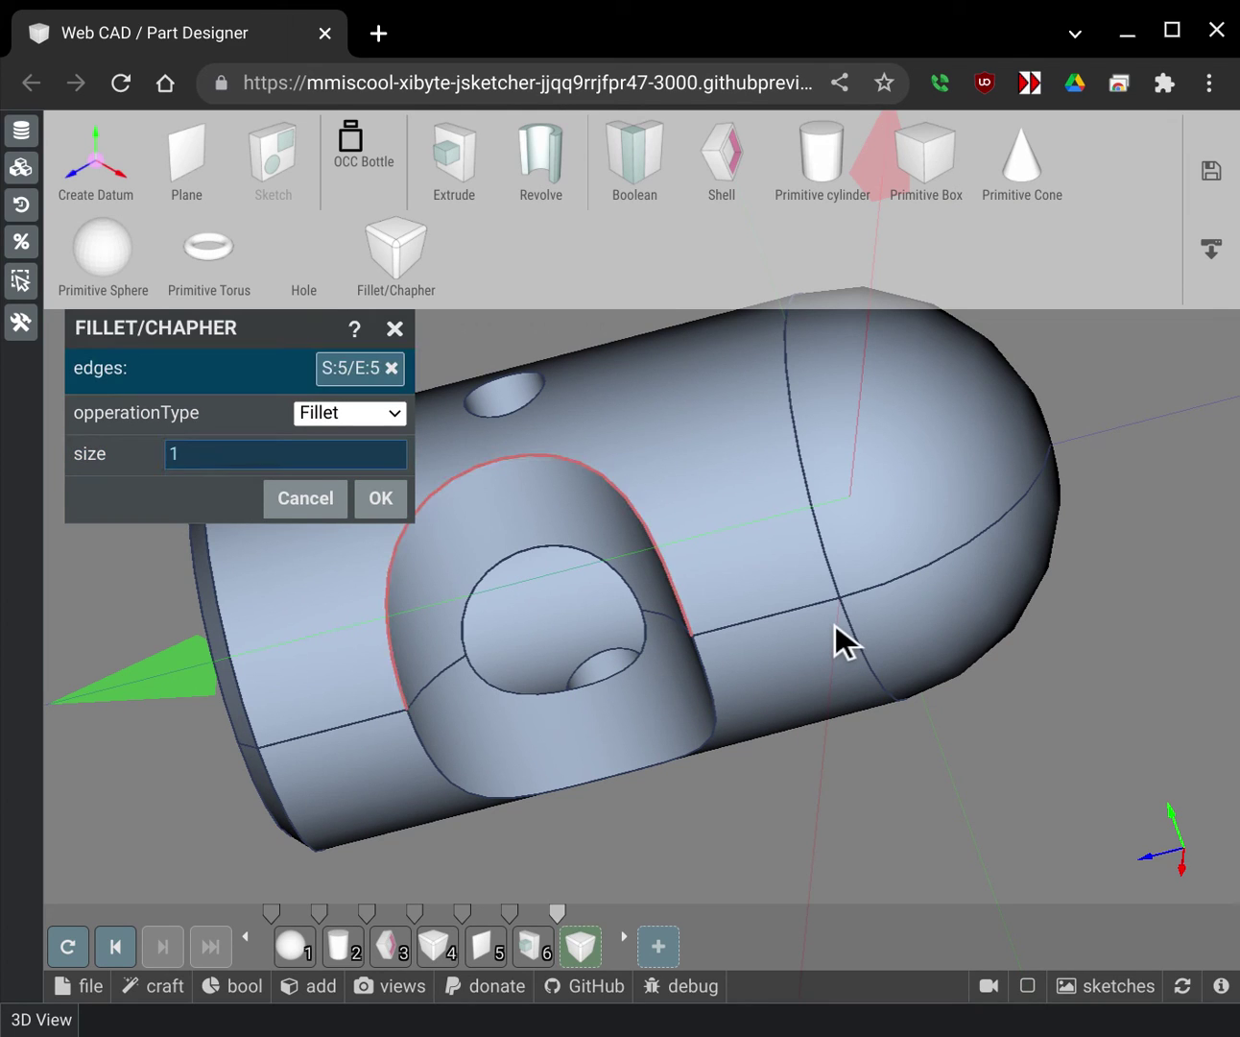
left_click(879, 747)
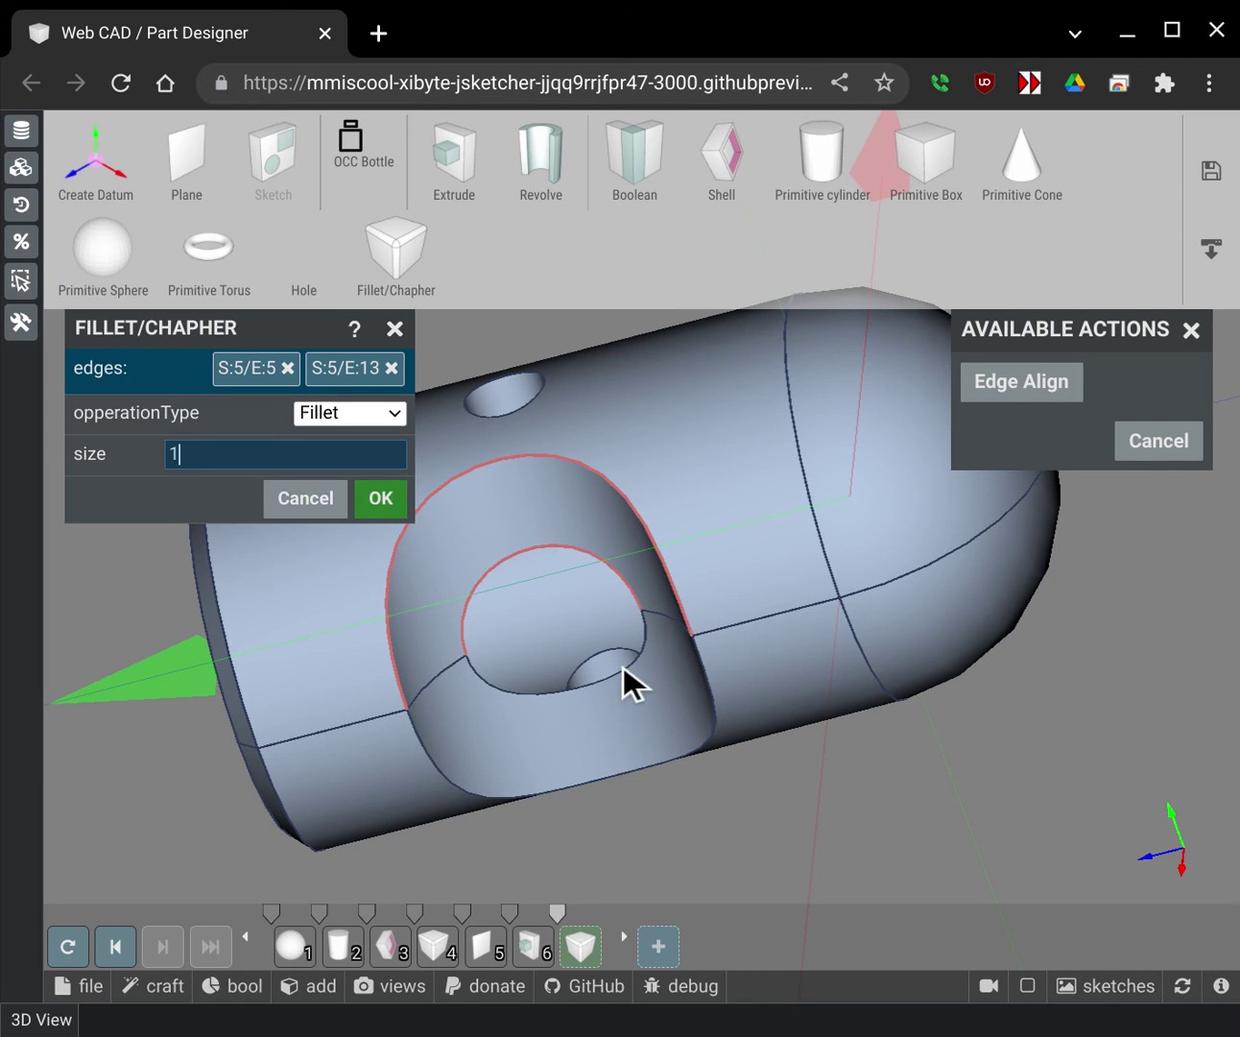
key("Return")
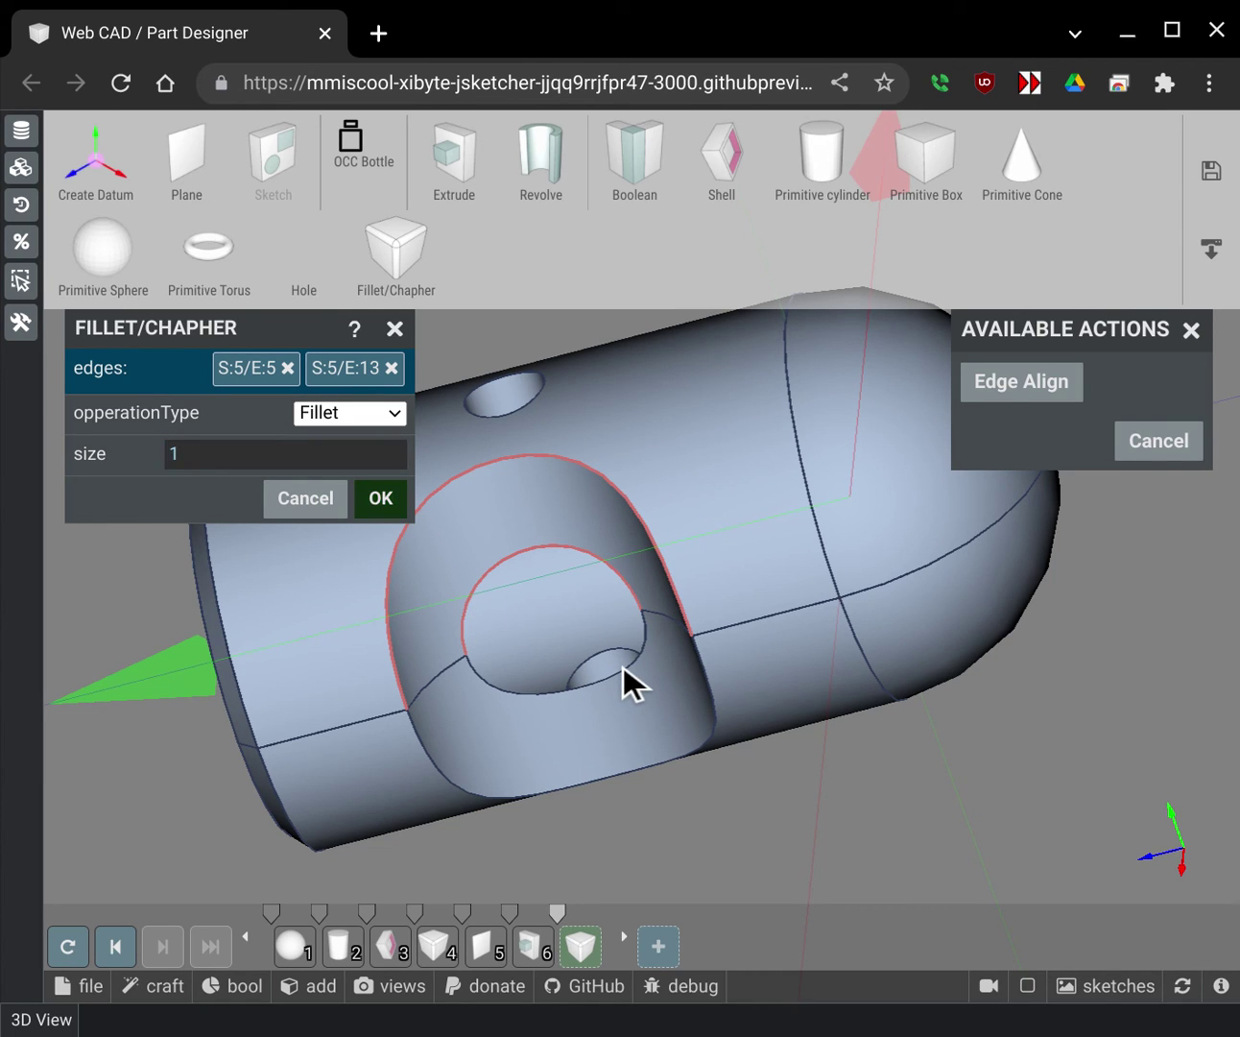
left_click_drag(921, 811, 970, 615)
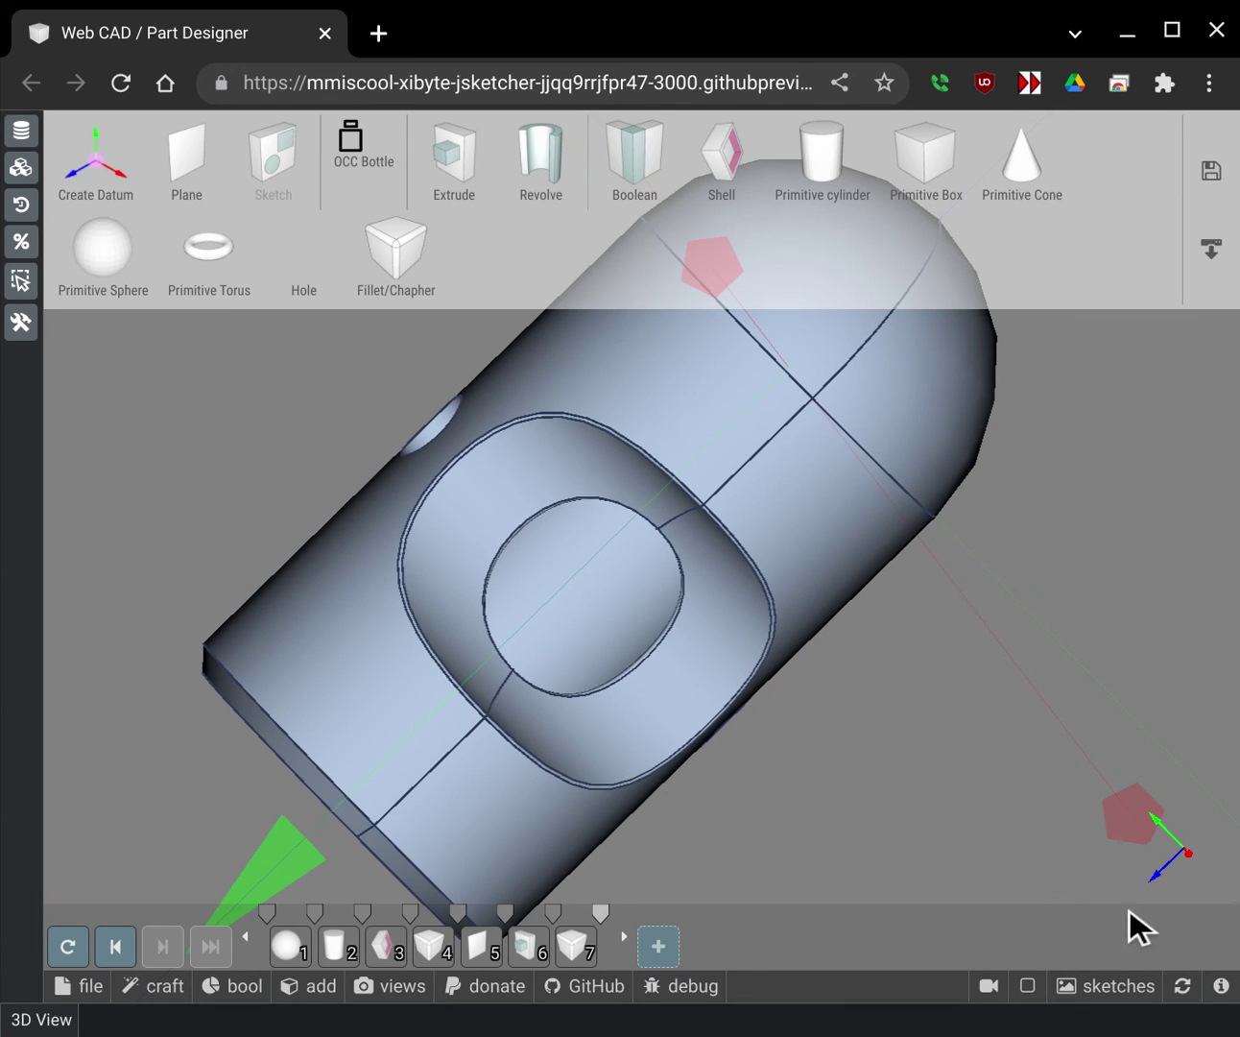
left_click_drag(729, 614, 585, 461)
right_click_drag(586, 461, 737, 614)
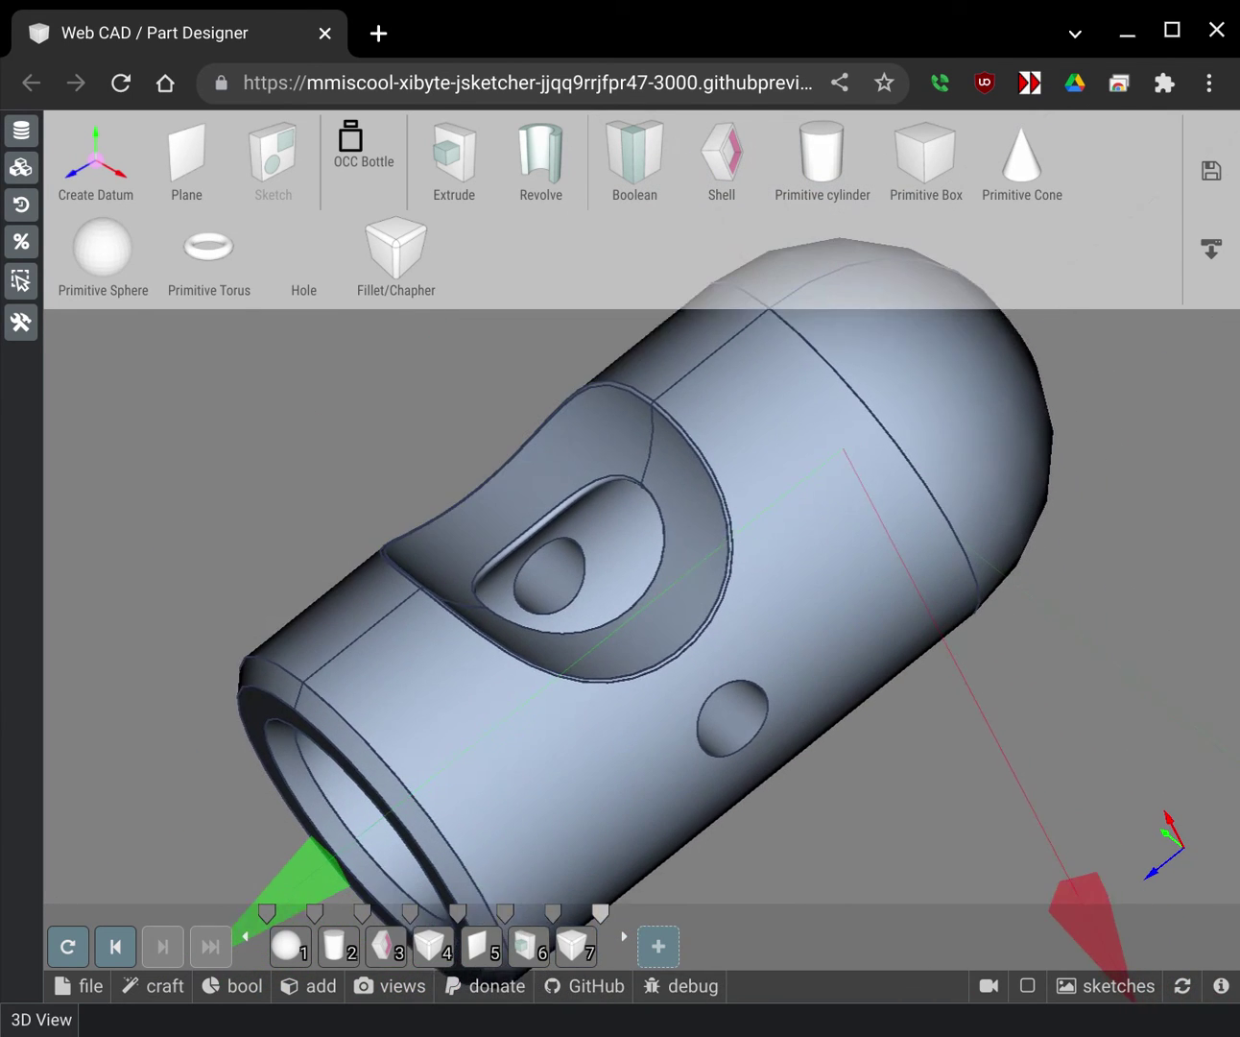